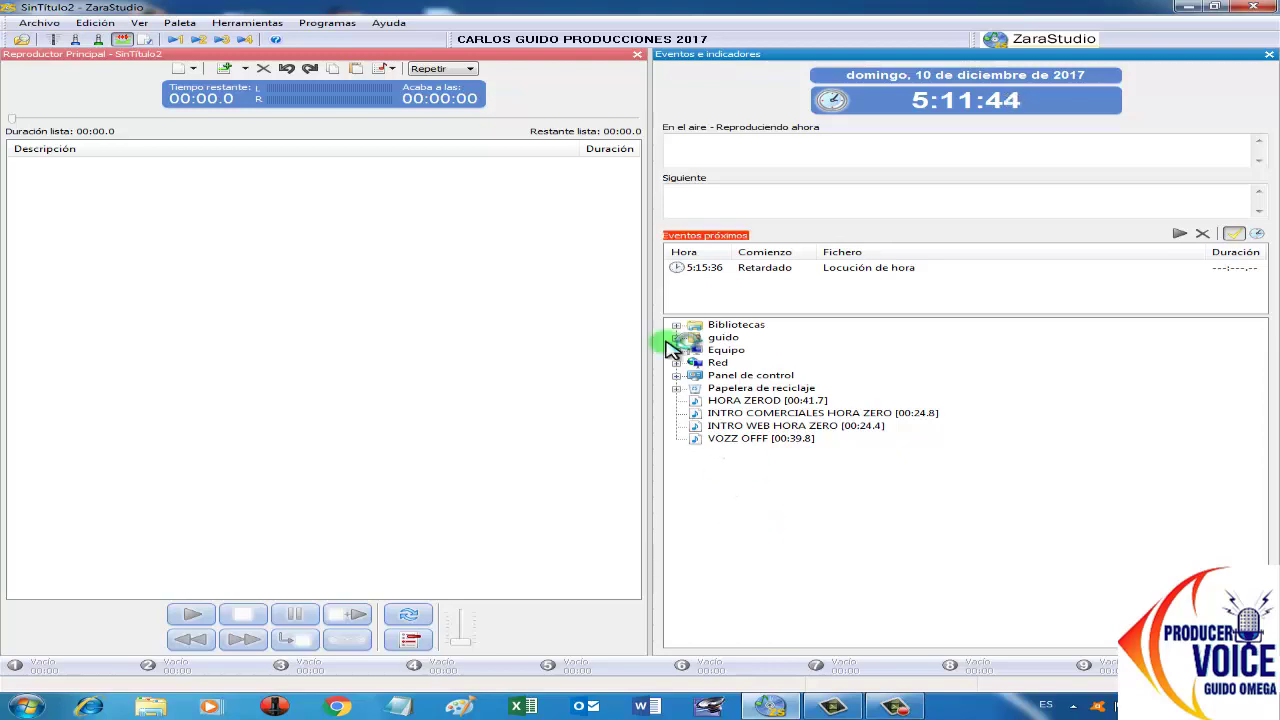
- Turn off end-of-song detection for the main player in the Fundido options, review the Aux 1 to Aux 4 settings, and accept
left_click(264, 24)
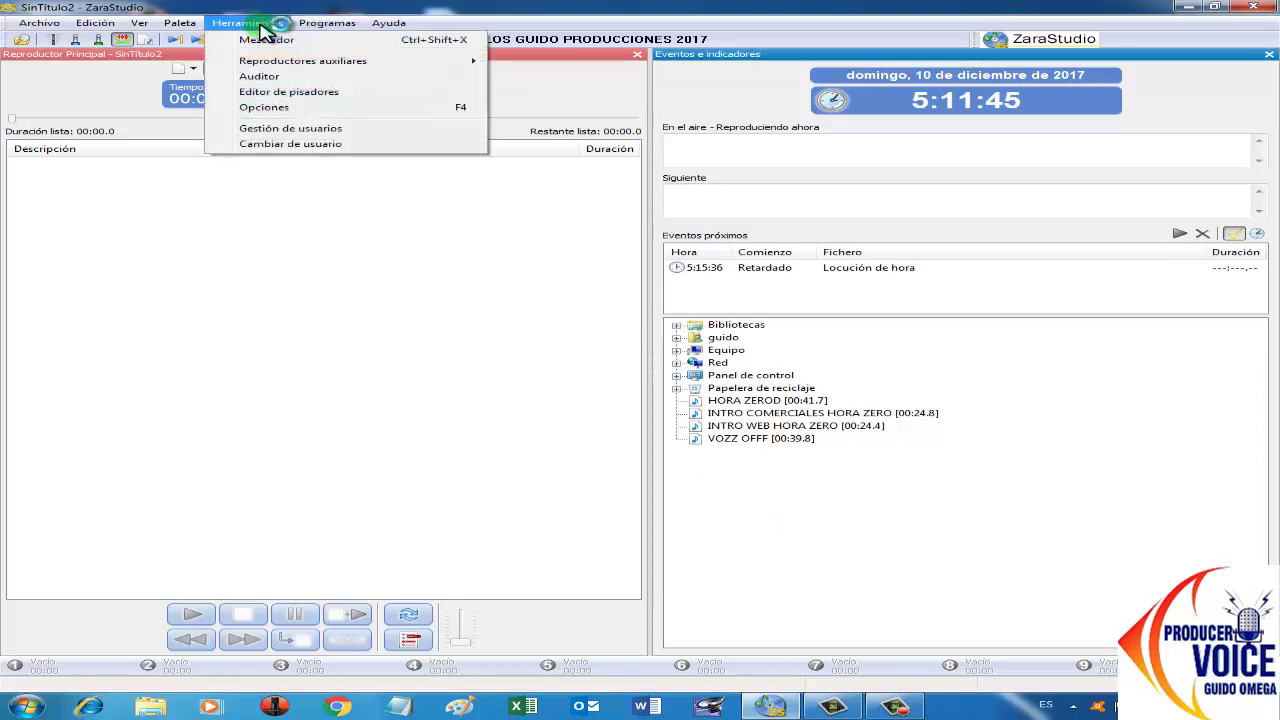
left_click(285, 107)
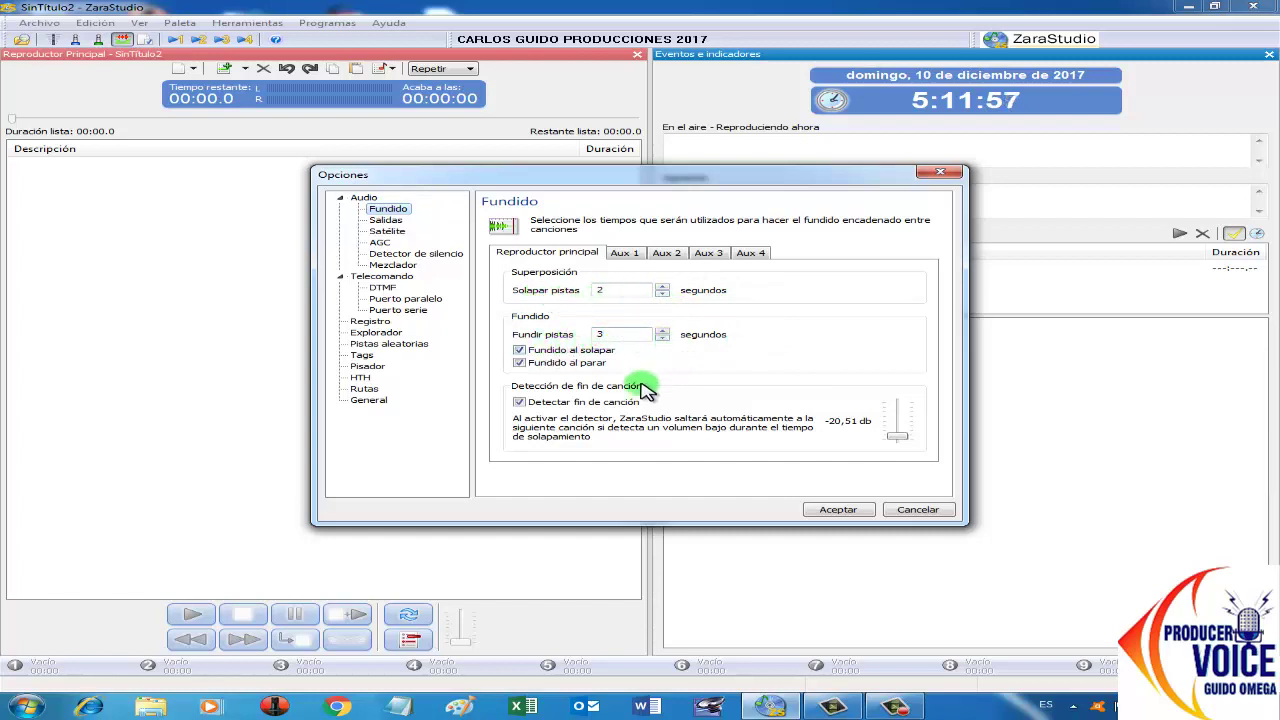
left_click(519, 402)
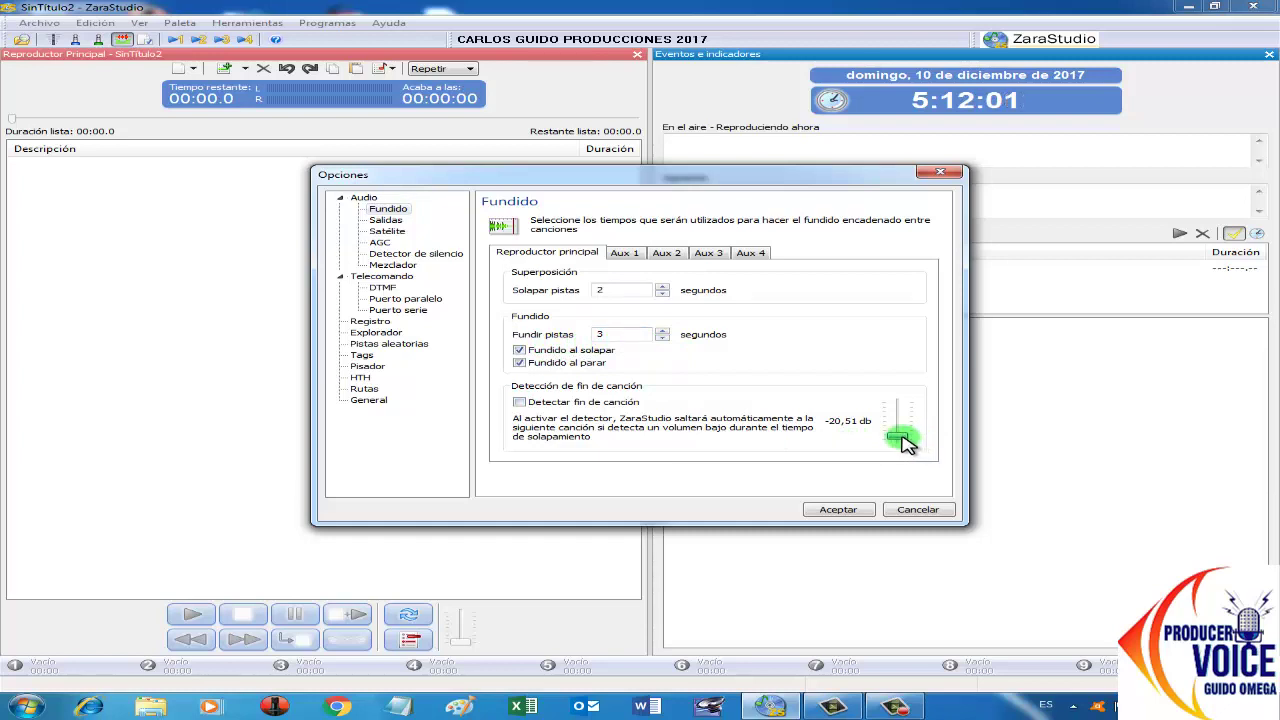
left_click(622, 253)
left_click(666, 253)
left_click(709, 253)
left_click(750, 253)
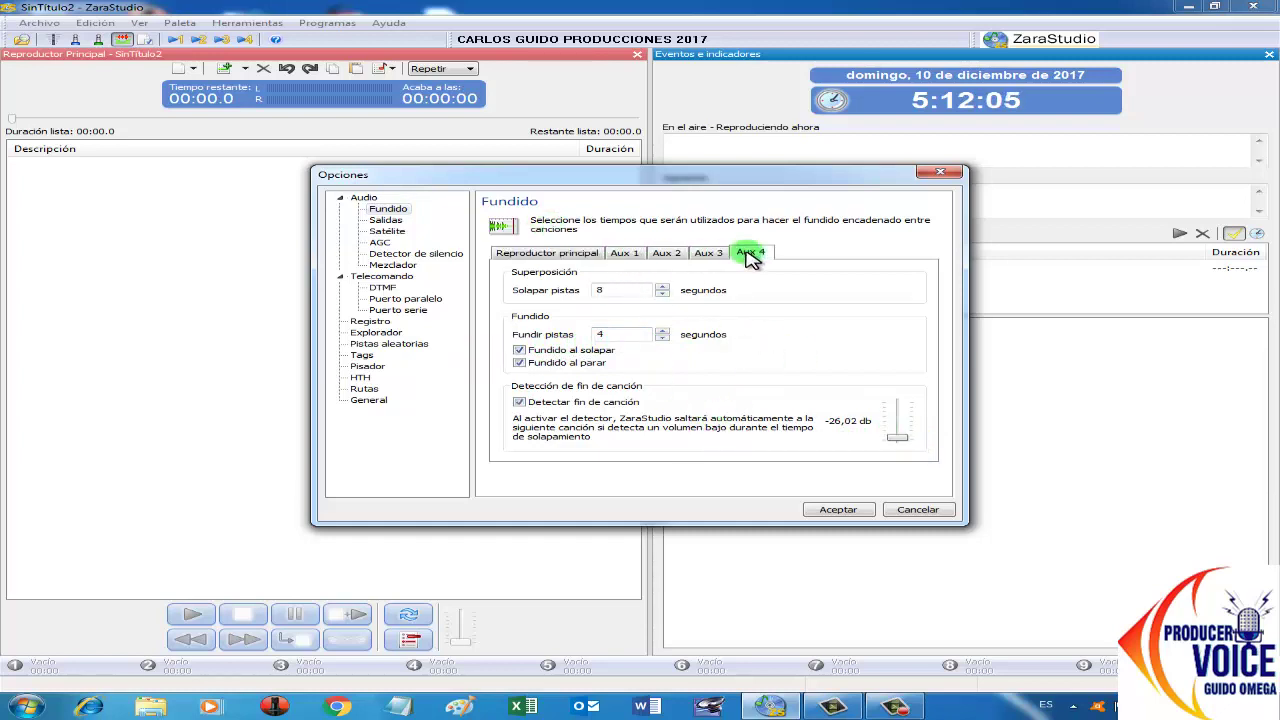
left_click(580, 256)
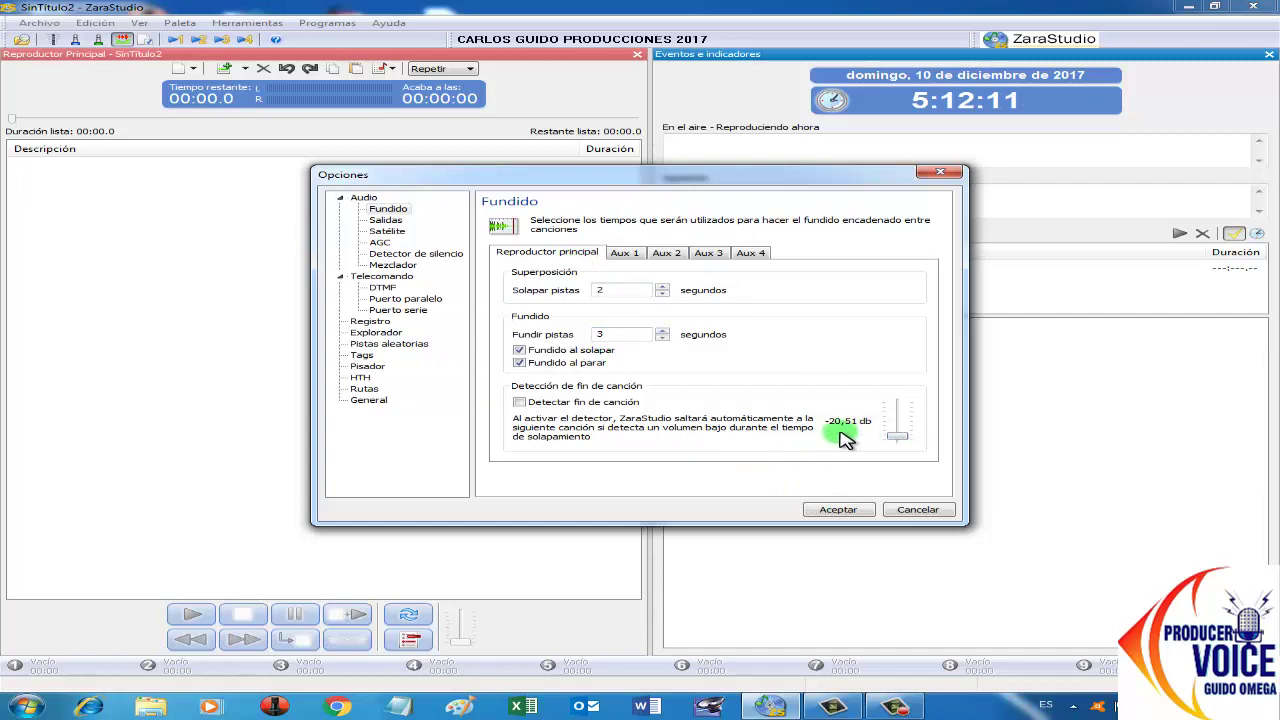
left_click(838, 511)
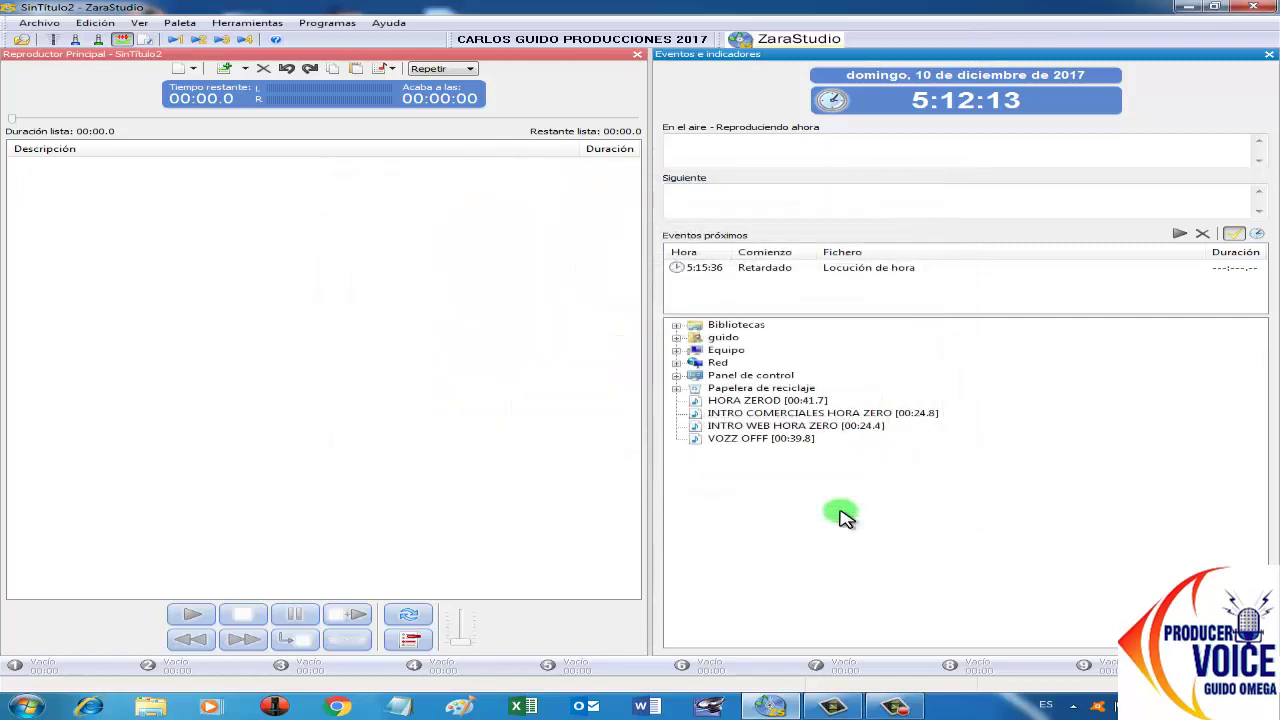
- Minimize ZaraStudio, launch ZaraOverlap from the desktop, and move its window toward the middle of the screen
left_click(1188, 10)
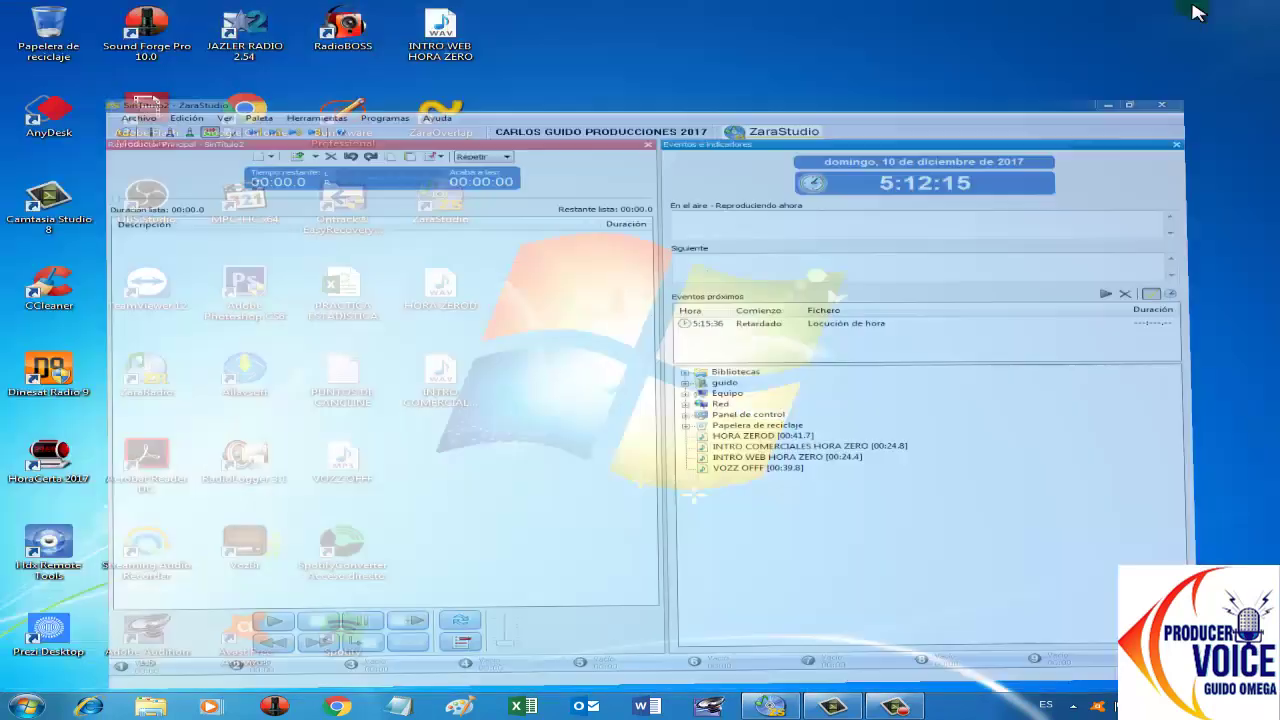
double_click(445, 112)
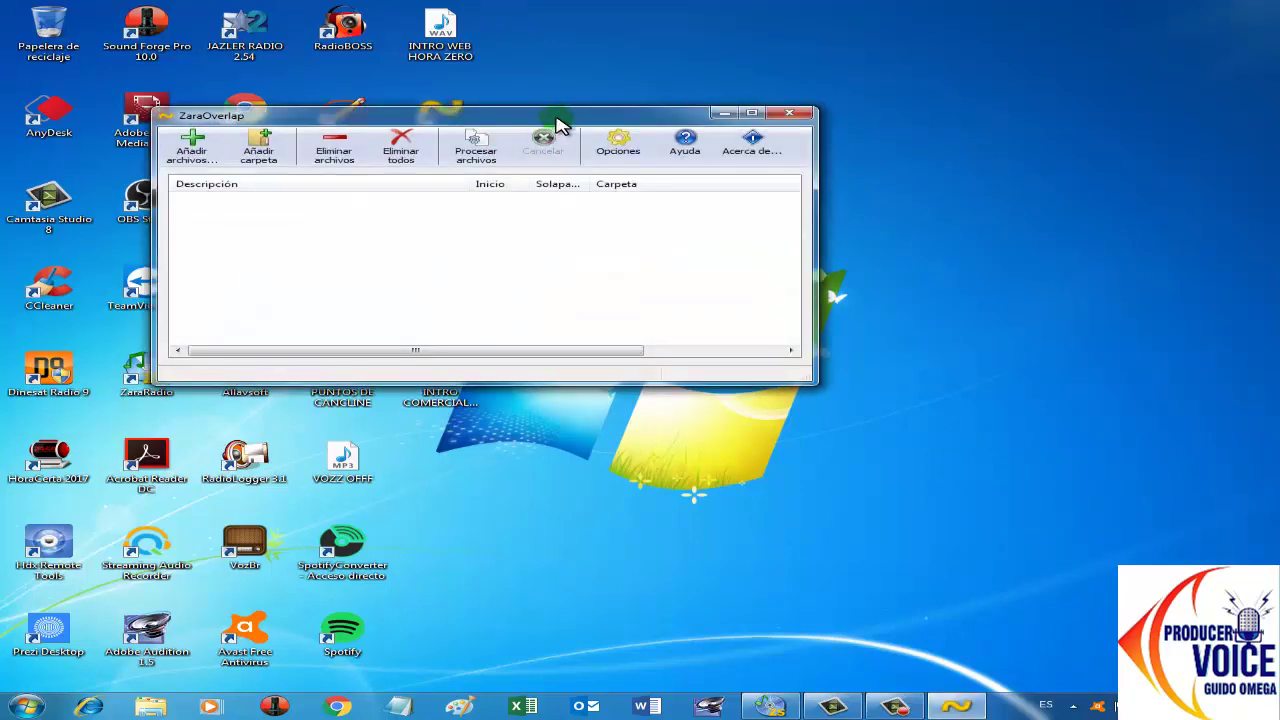
left_click_drag(557, 121, 697, 195)
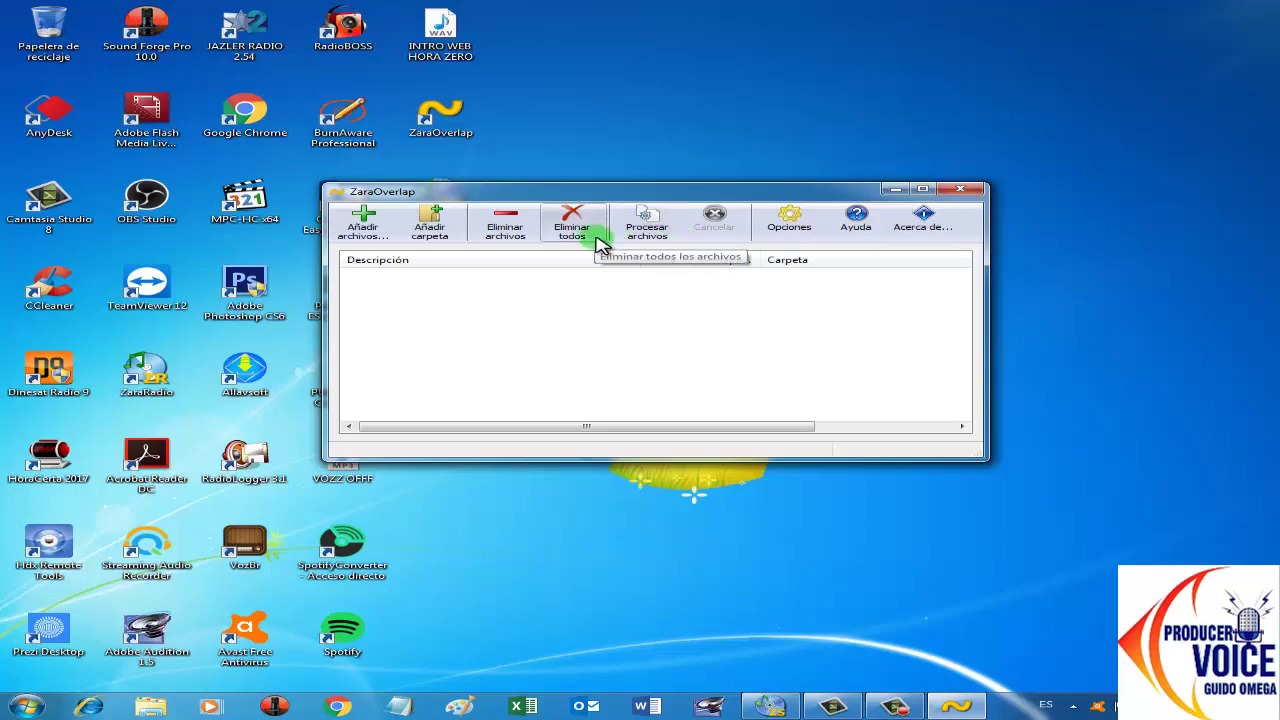
- Set the general options to the Spanish language with Coma as the decimal separator, and accept them
left_click(788, 222)
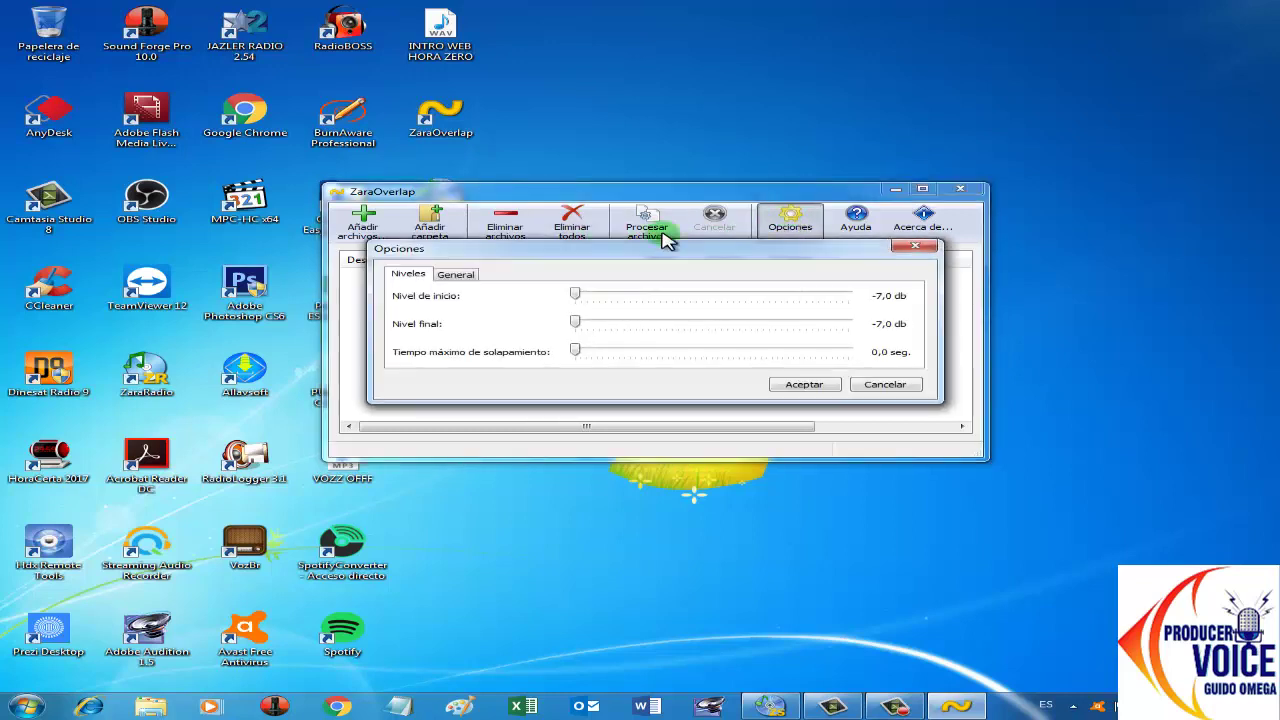
left_click(455, 276)
left_click(572, 317)
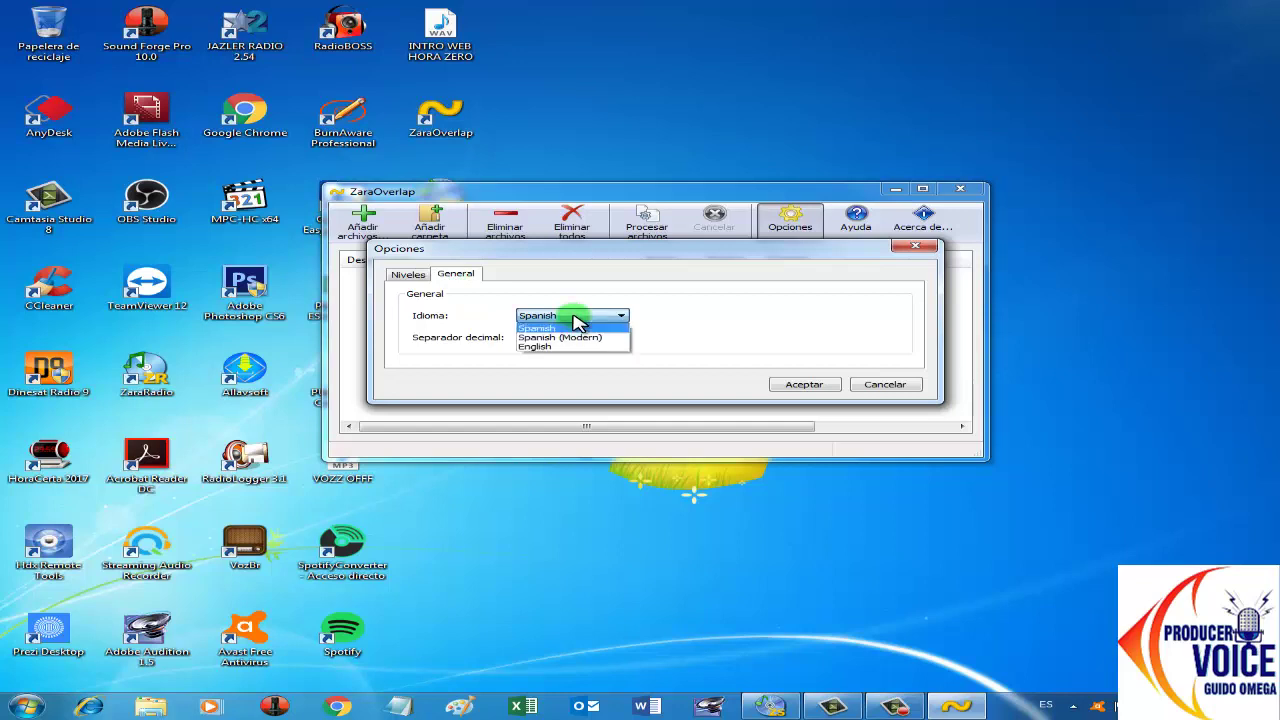
left_click(545, 328)
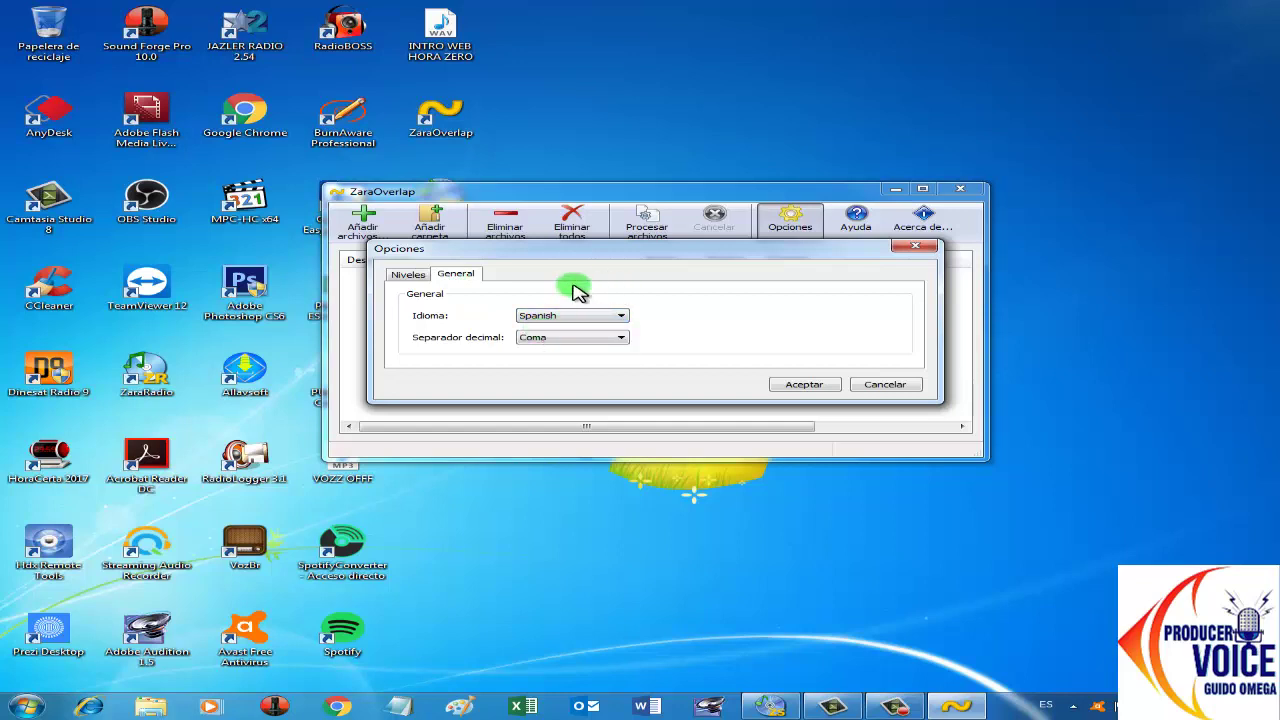
left_click(563, 339)
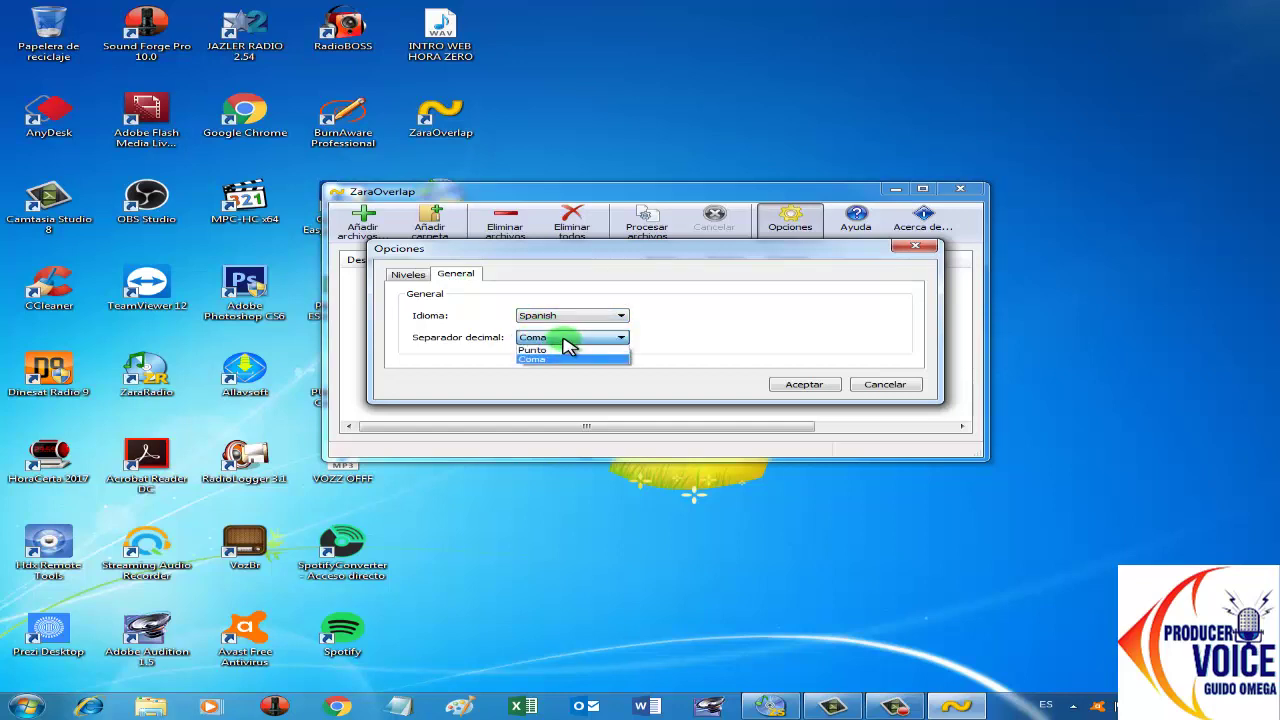
left_click(565, 340)
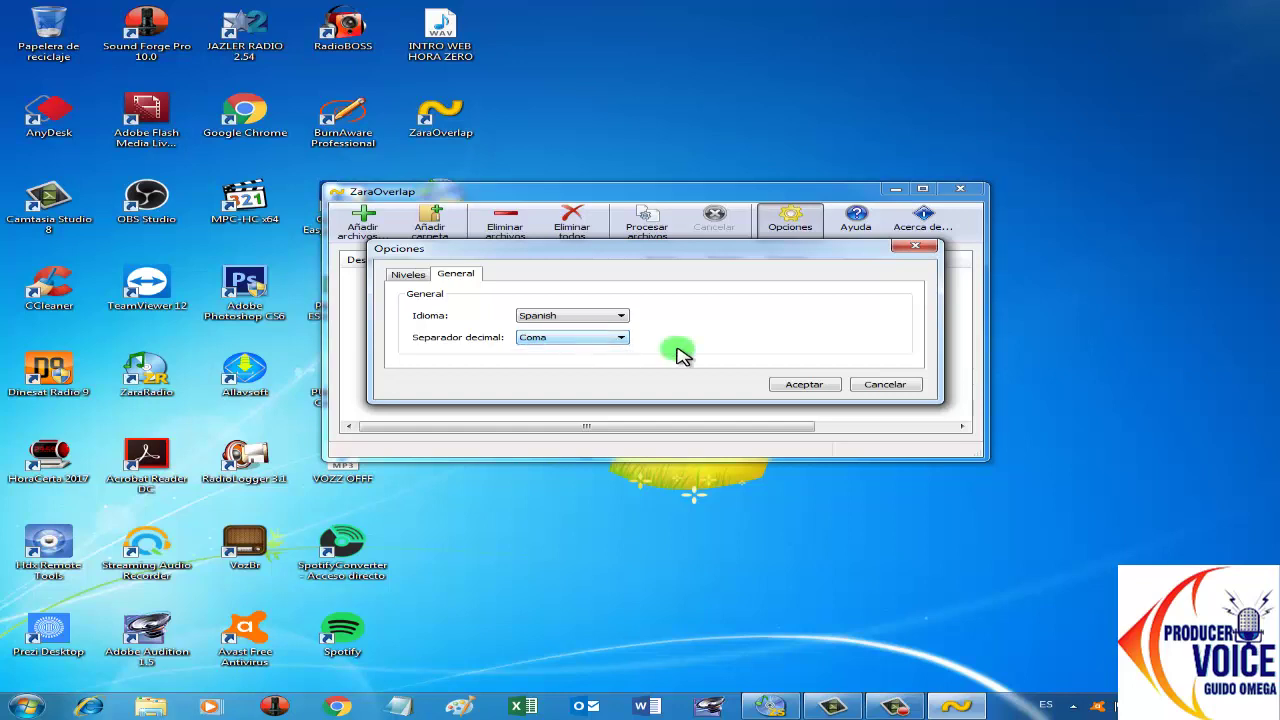
left_click(804, 385)
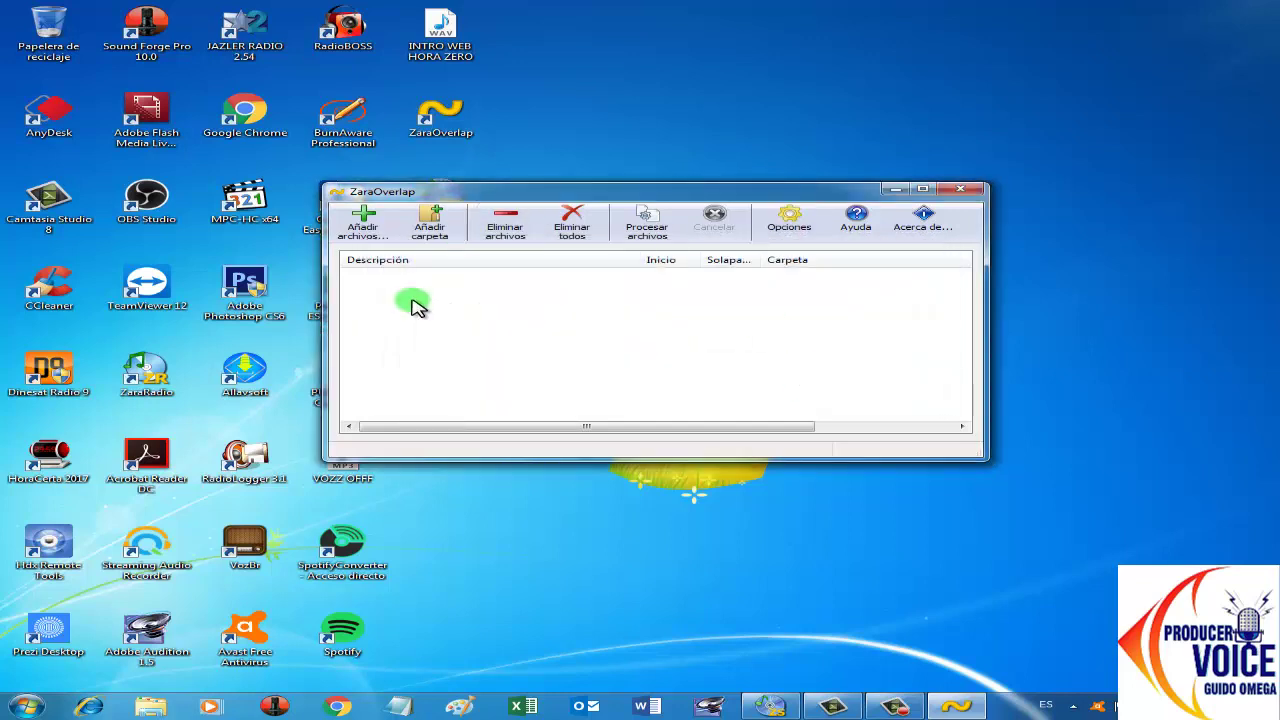
left_click_drag(517, 206, 513, 178)
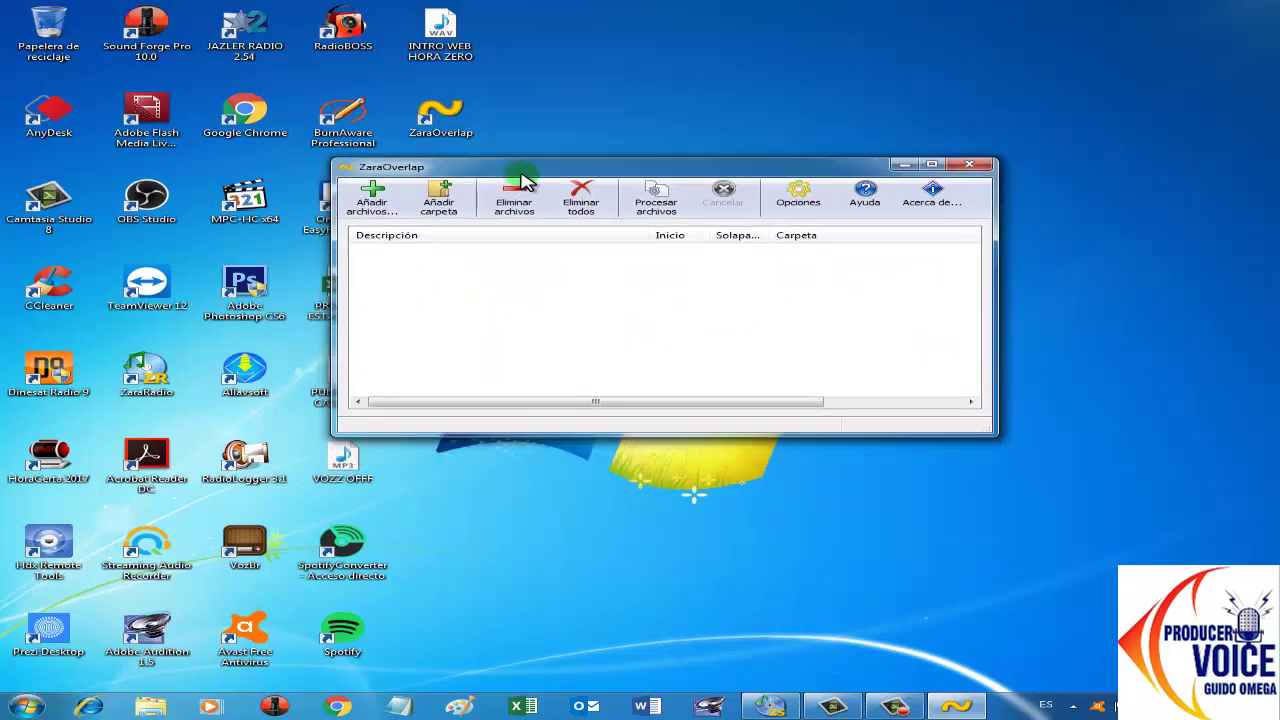
left_click(370, 200)
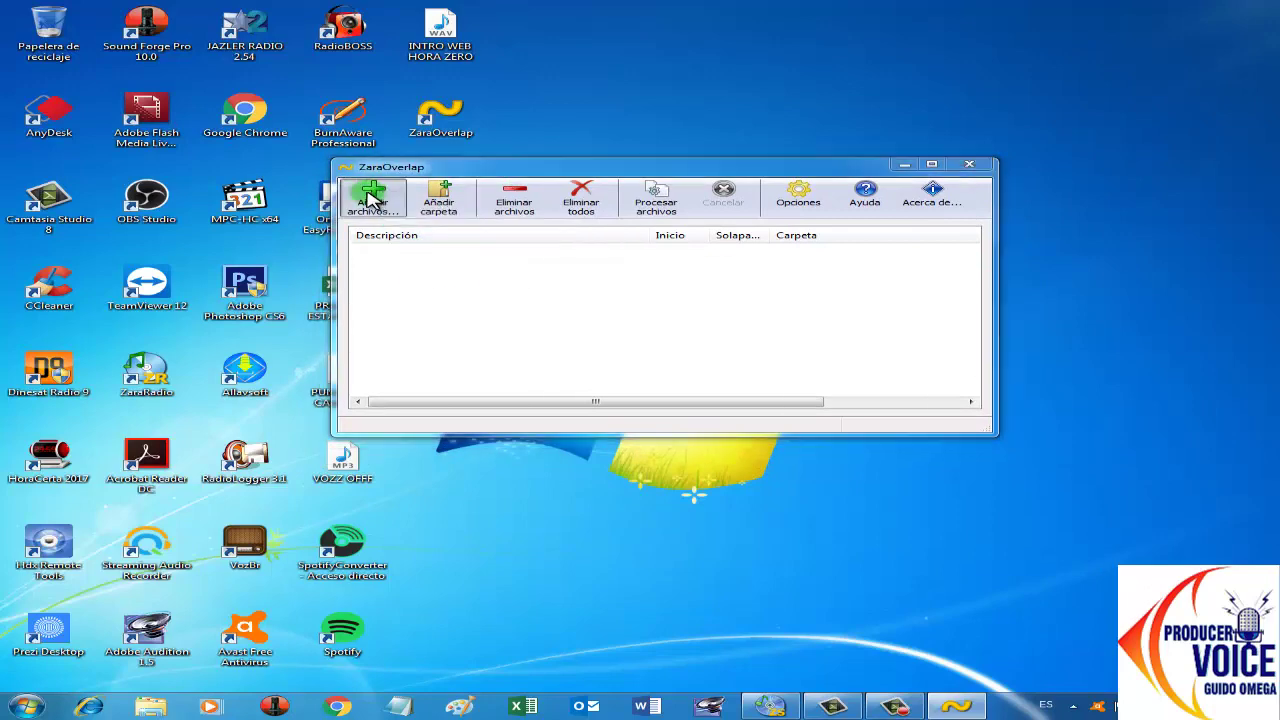
left_click(957, 186)
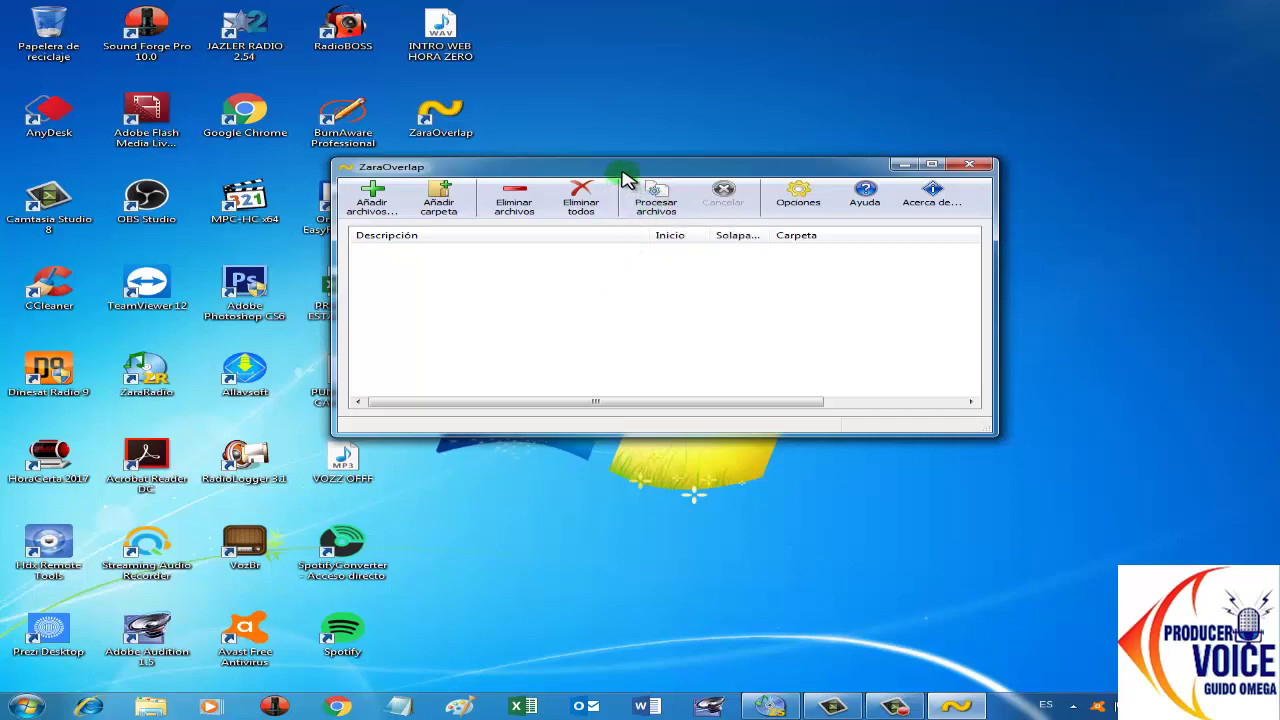
left_click_drag(623, 168, 621, 154)
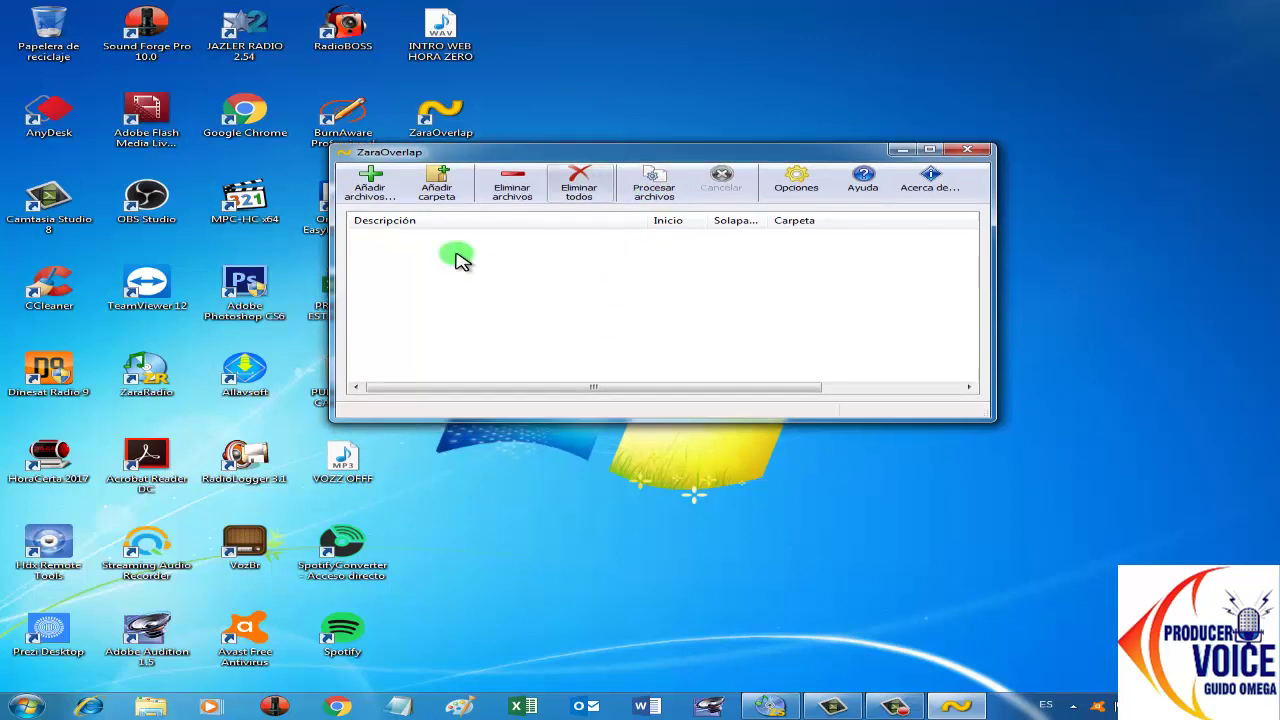
- Add the sound file INTRO COMERCIALES HORA ZERO from the Escritorio folder to the ZaraOverlap list
left_click(370, 182)
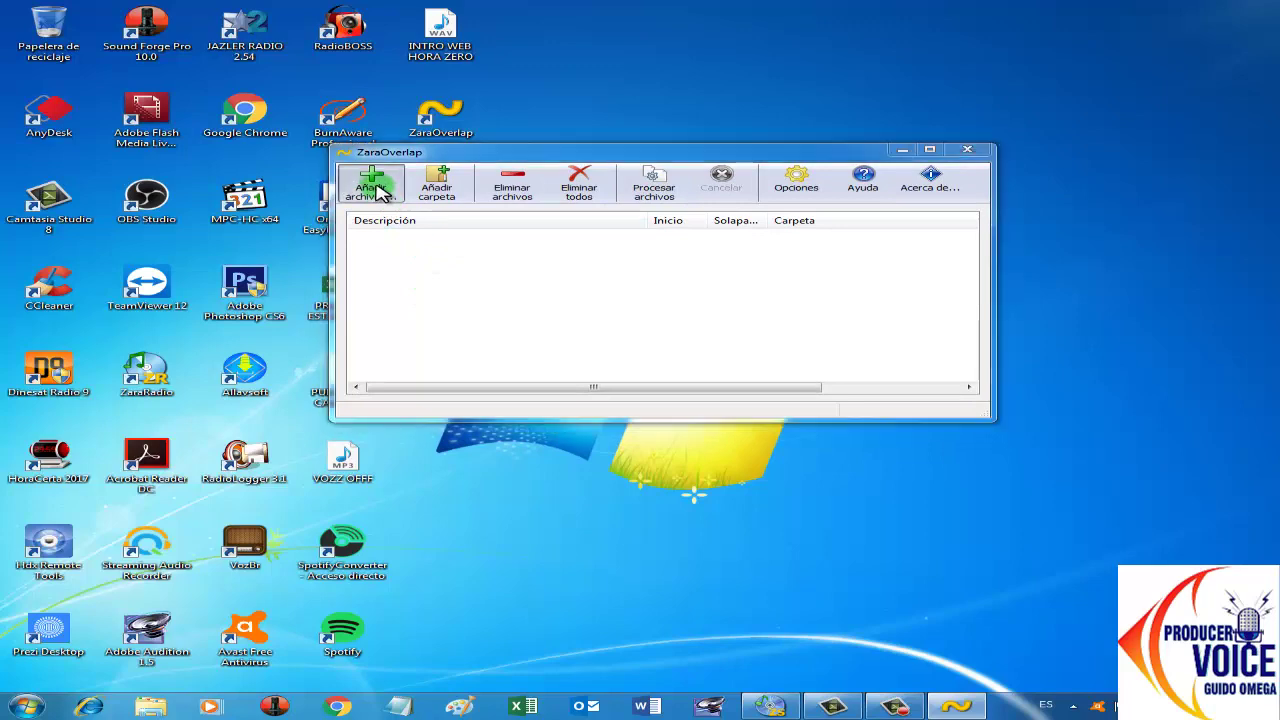
left_click(415, 275)
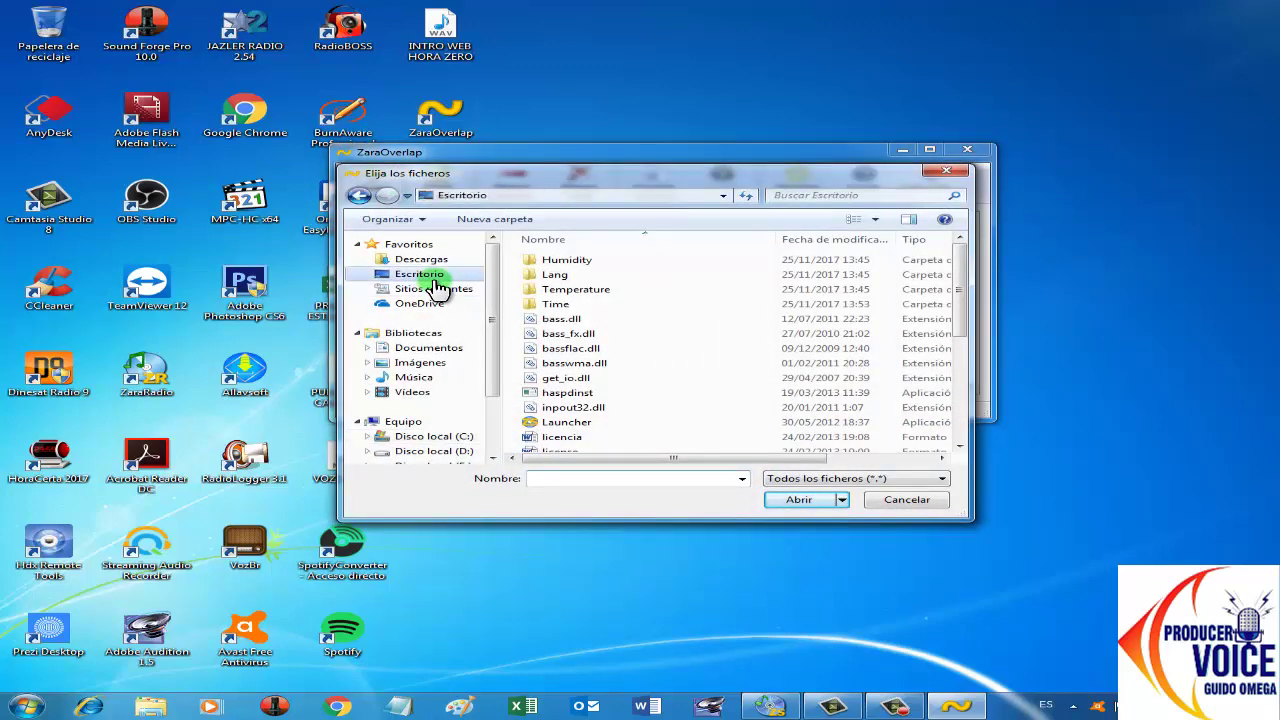
left_click_drag(955, 259, 954, 389)
left_click(603, 300)
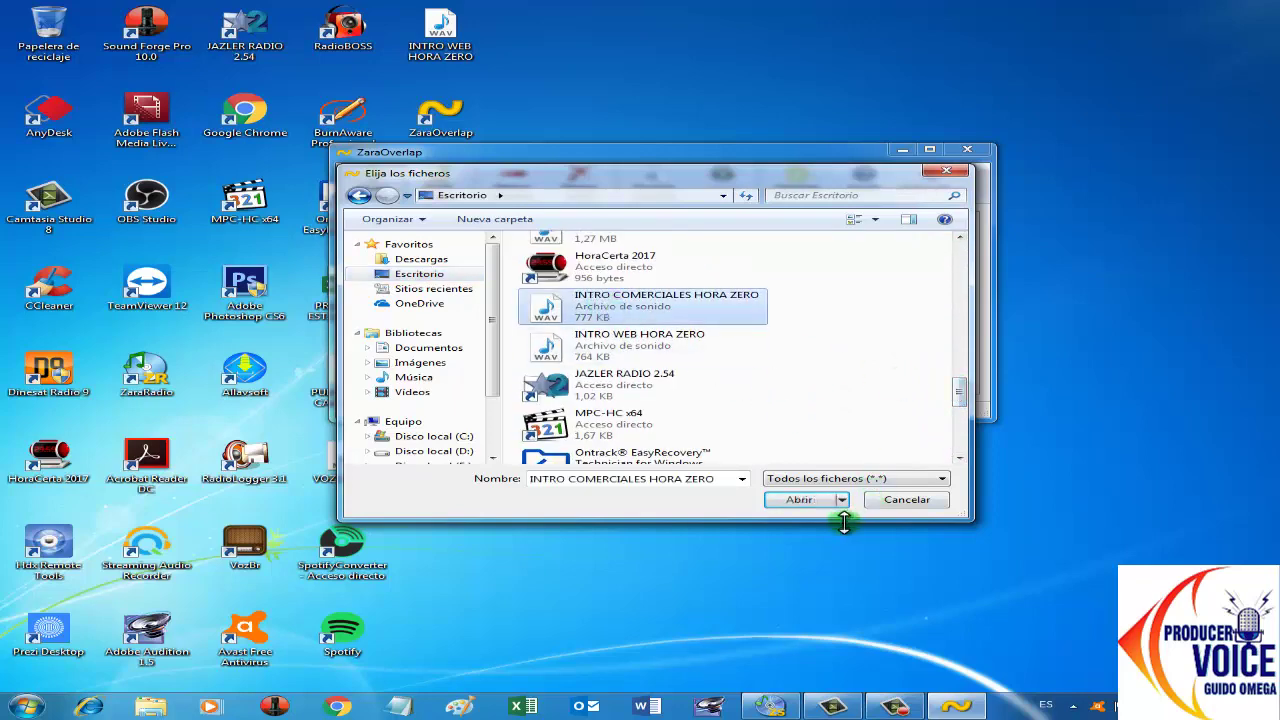
left_click(789, 500)
- Select INTRO COMERCIALES HORA ZERO in the file list and process it to calculate its start and overlap
left_click(483, 245)
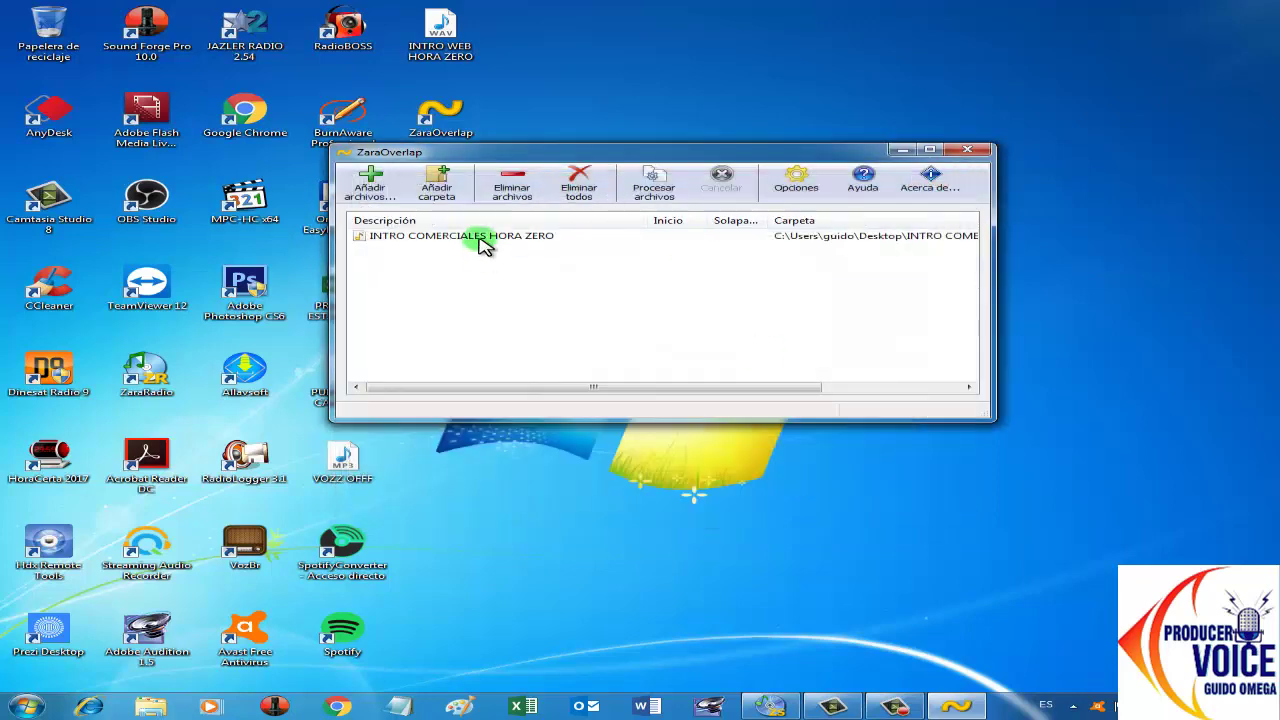
left_click(500, 290)
left_click(505, 245)
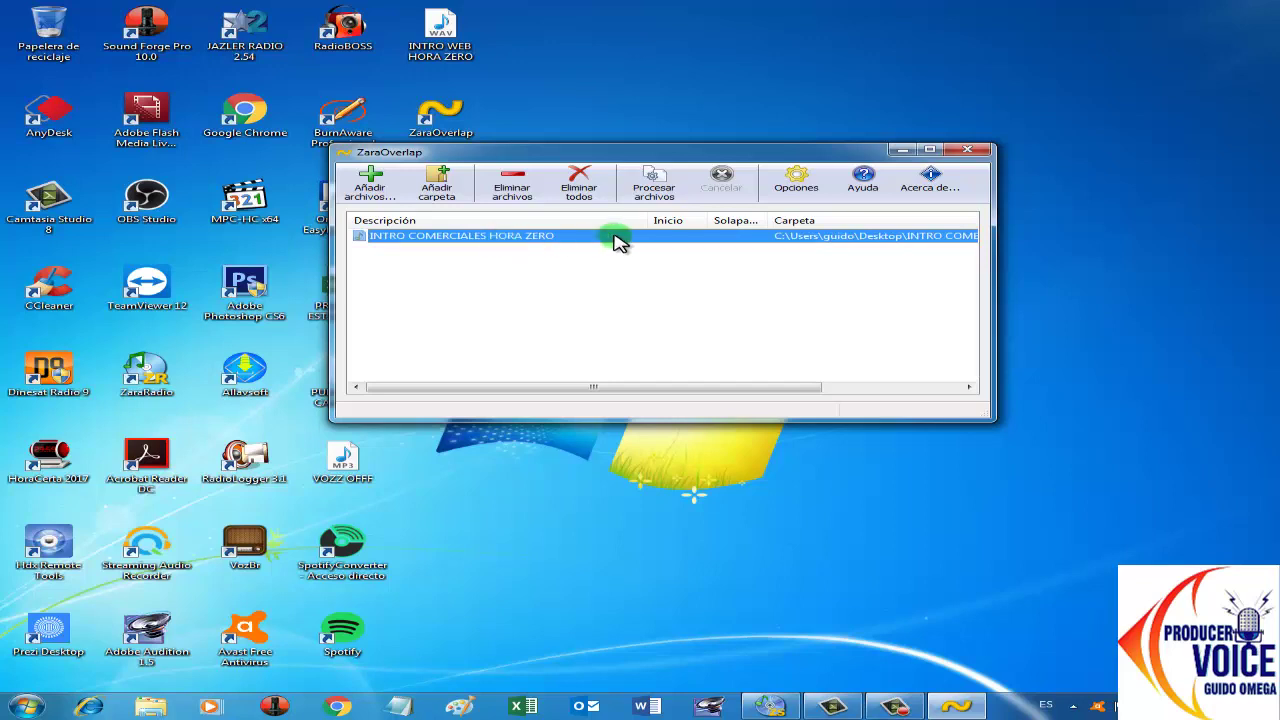
left_click(655, 195)
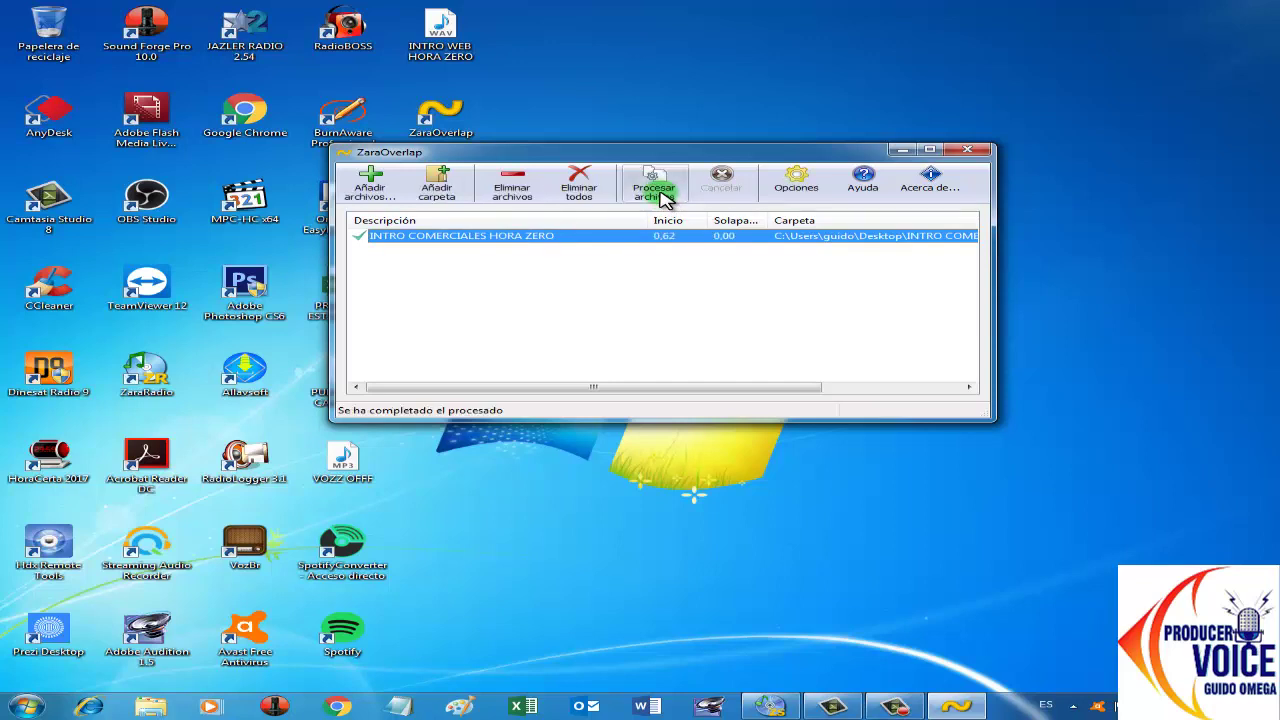
- Remove the processed INTRO COMERCIALES HORA ZERO entry from the file list
left_click(478, 290)
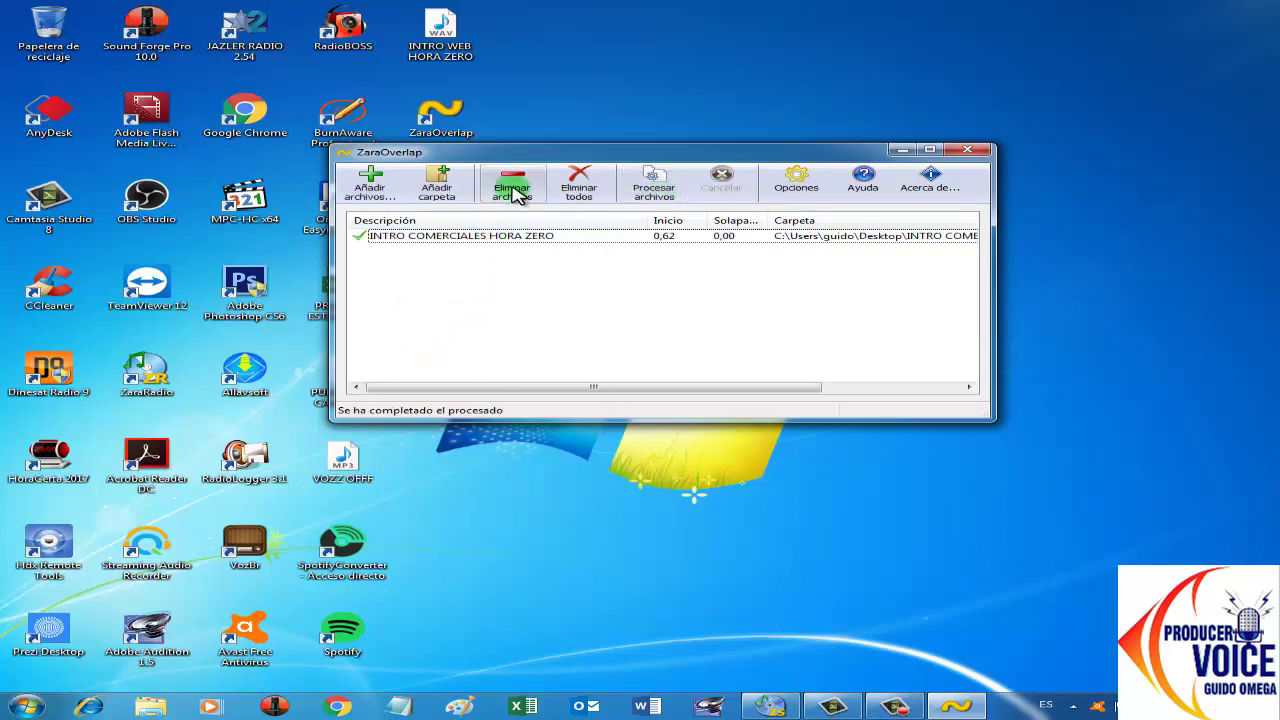
left_click(500, 235)
left_click(512, 185)
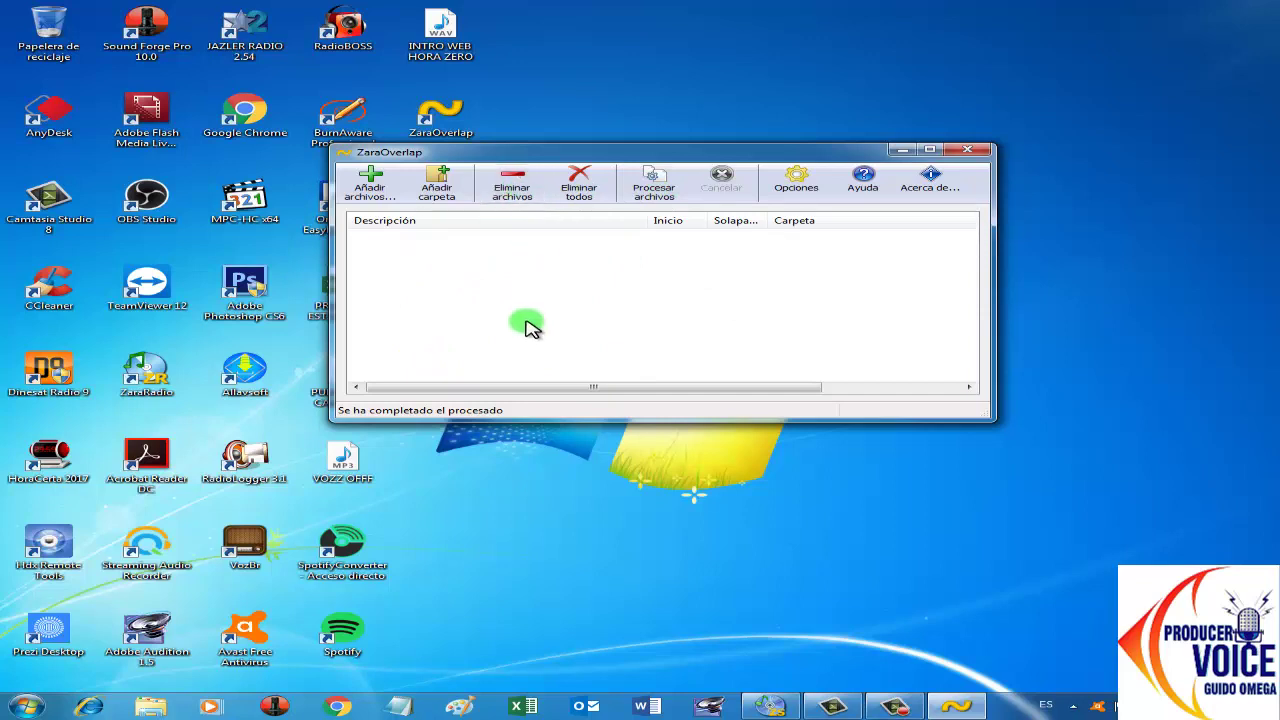
- Try to add the CHICHAS music folder from Disco local (D:) to the file list
left_click(437, 186)
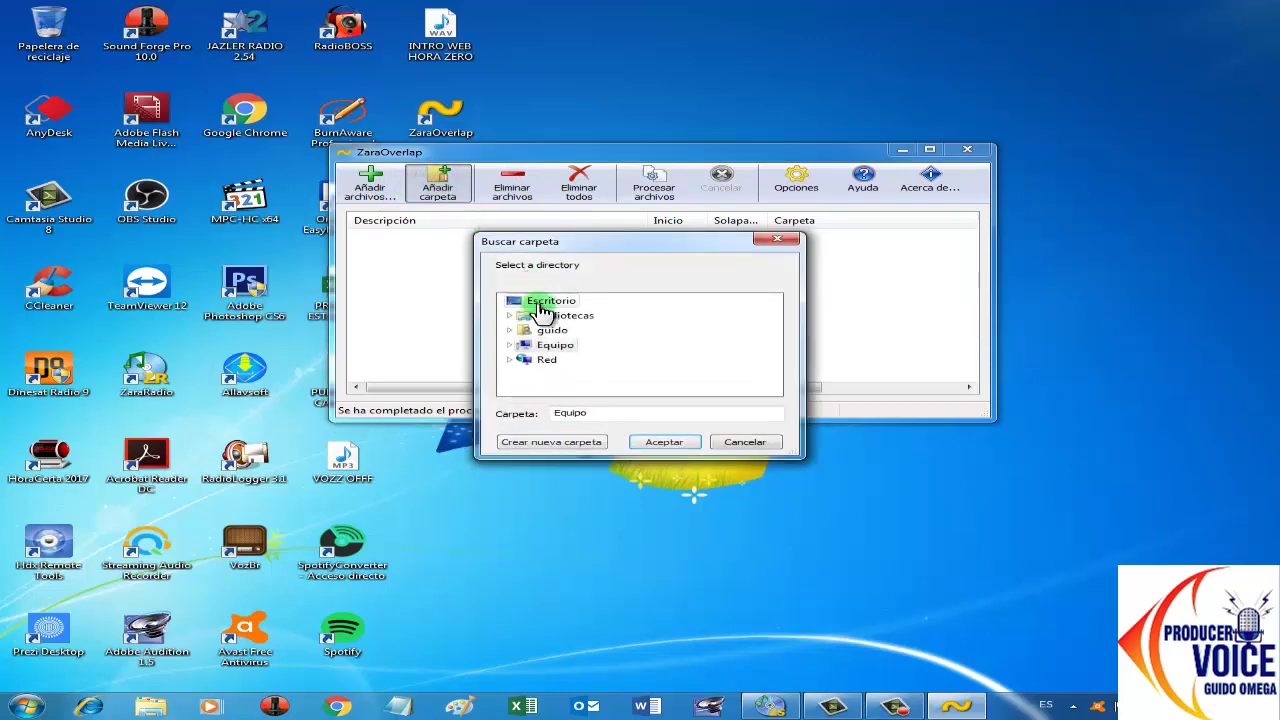
left_click(520, 345)
left_click(510, 345)
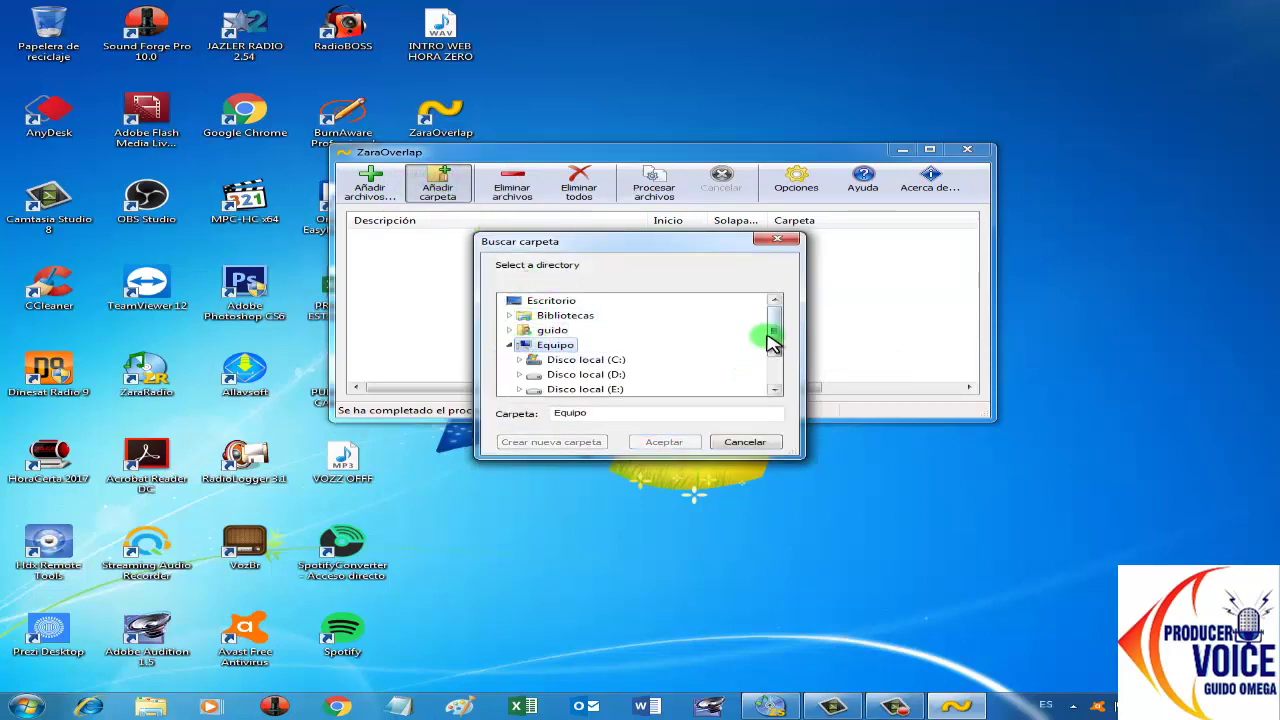
left_click_drag(766, 337, 766, 349)
double_click(525, 360)
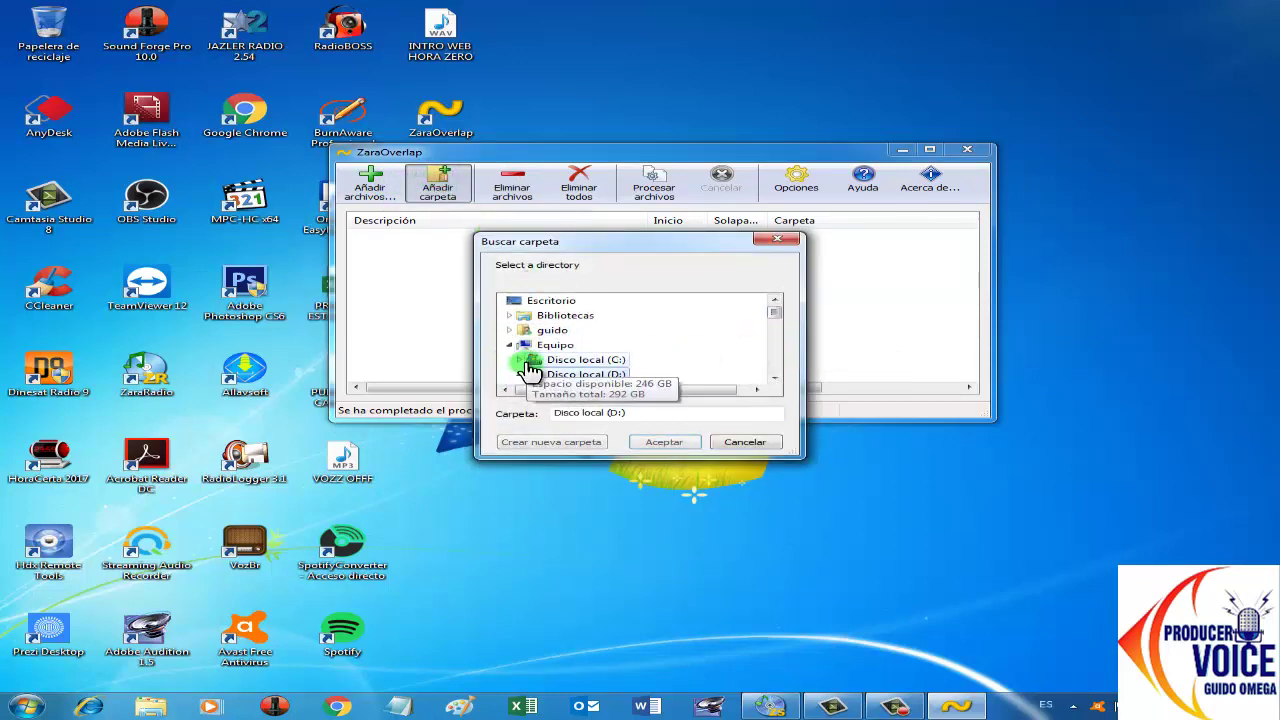
left_click_drag(776, 316, 776, 345)
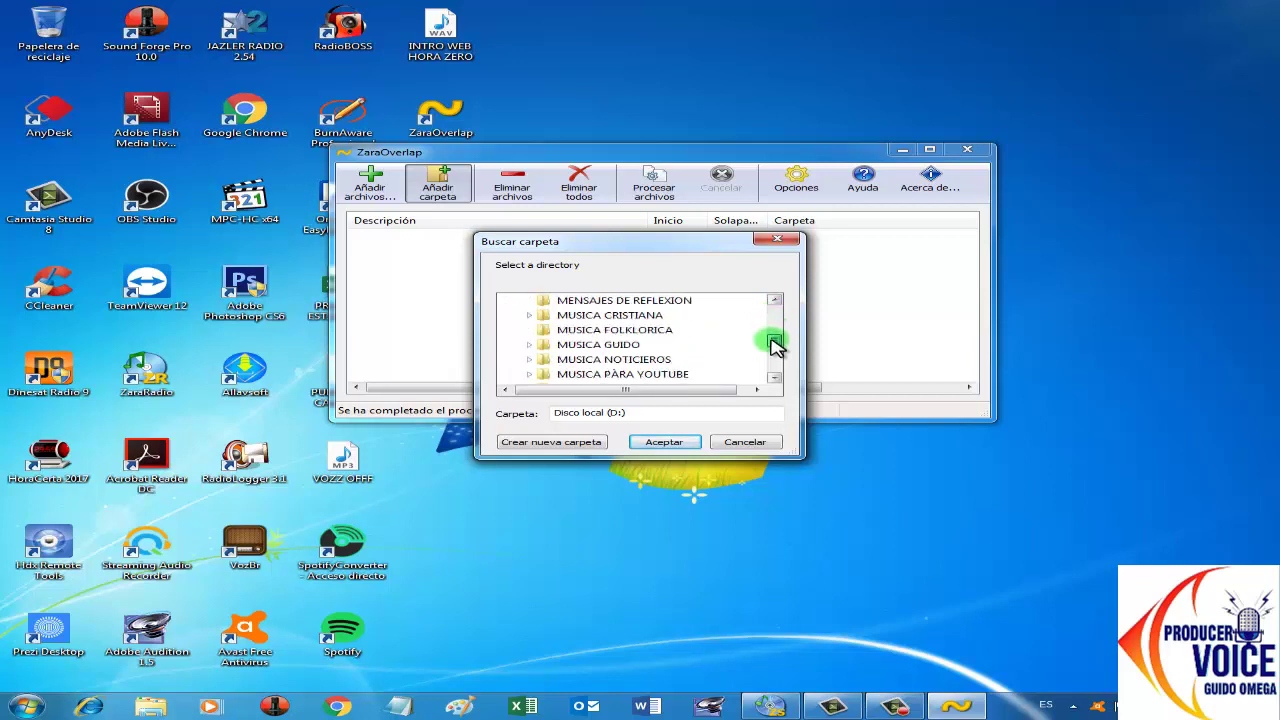
left_click(529, 344)
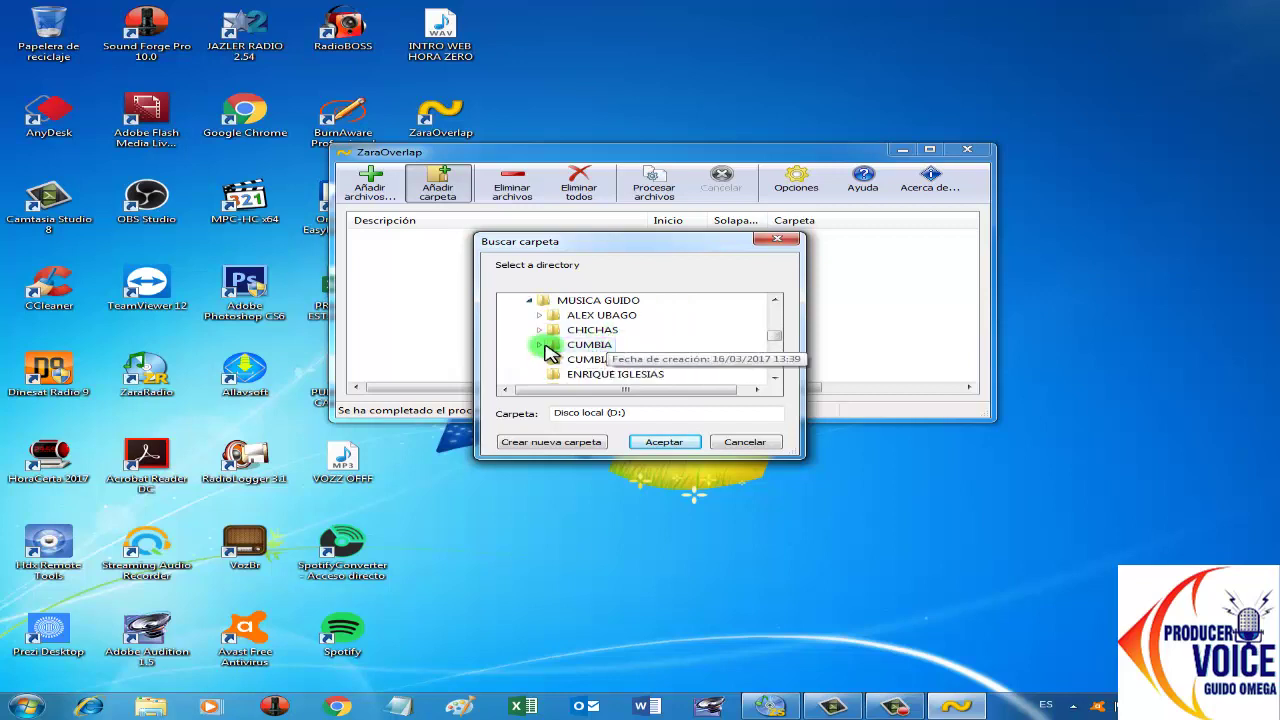
double_click(585, 331)
scroll(628, 388, "up", 1)
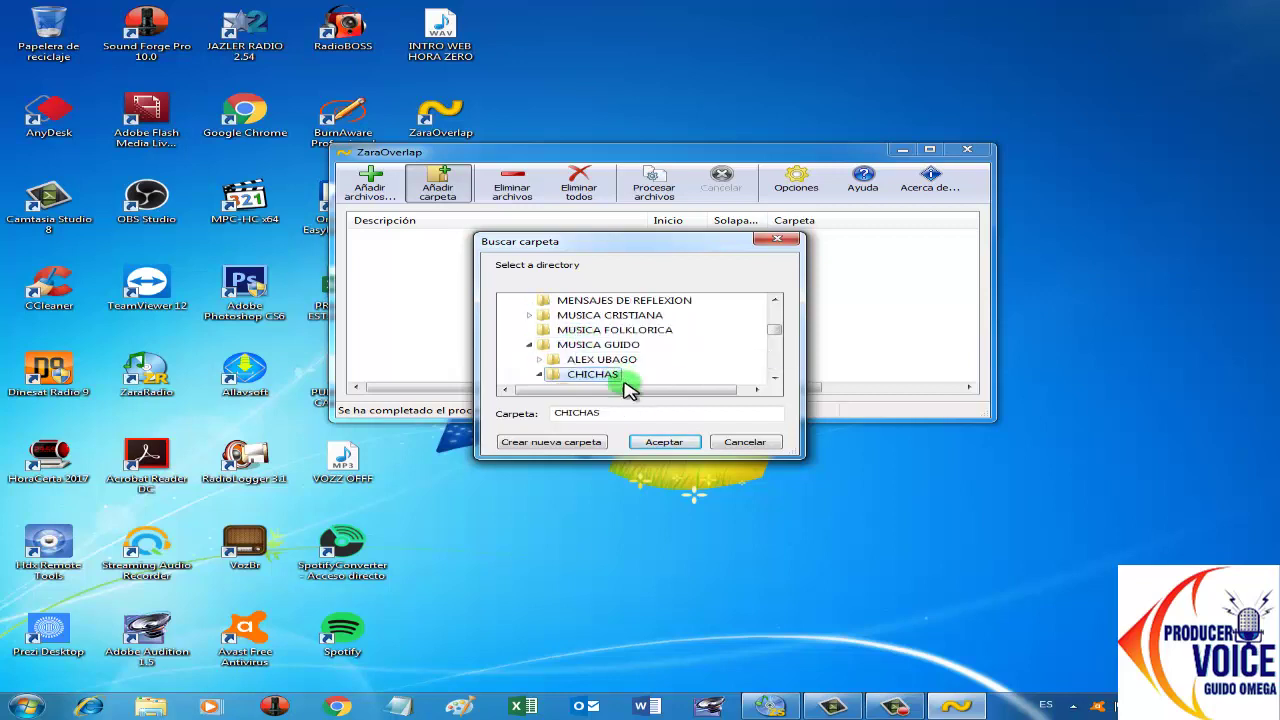
left_click(660, 443)
- Add the music folder NORMAL from Disco local (D:), MUSICA GUIDO, CUMBIA to the file list
left_click(437, 186)
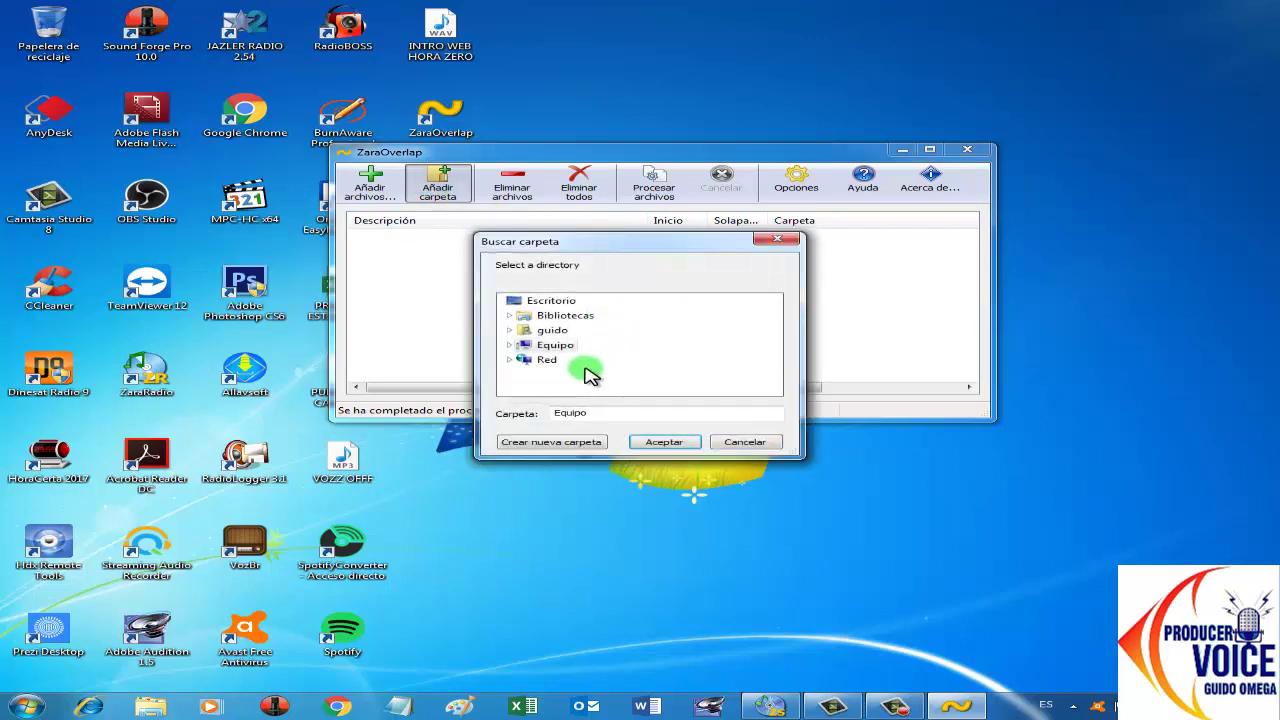
left_click(511, 345)
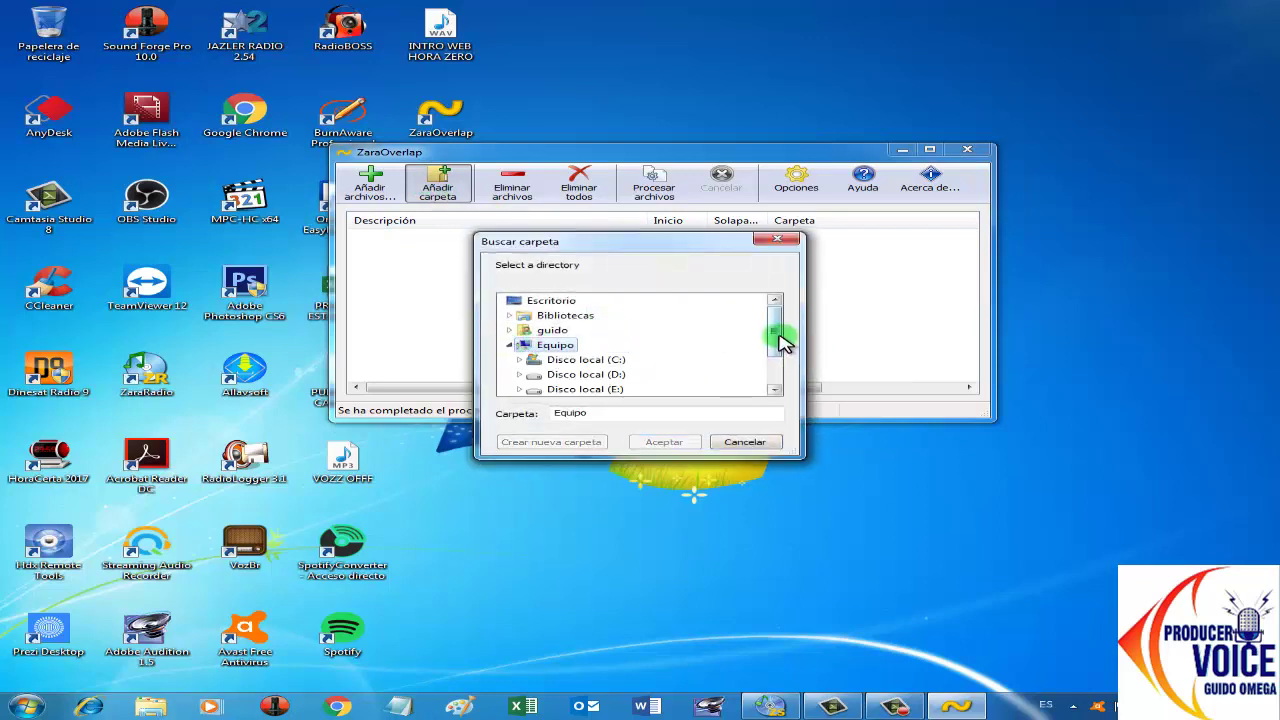
left_click_drag(778, 334, 774, 366)
left_click(516, 333)
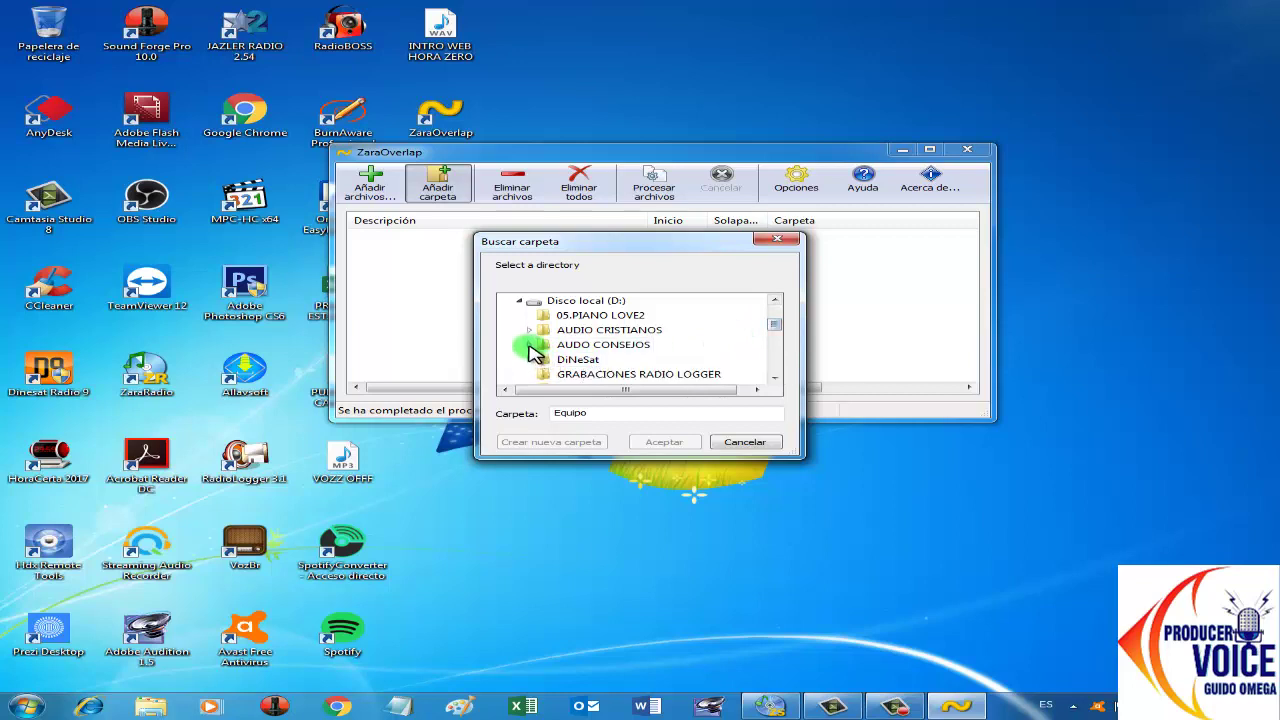
left_click_drag(772, 326, 776, 347)
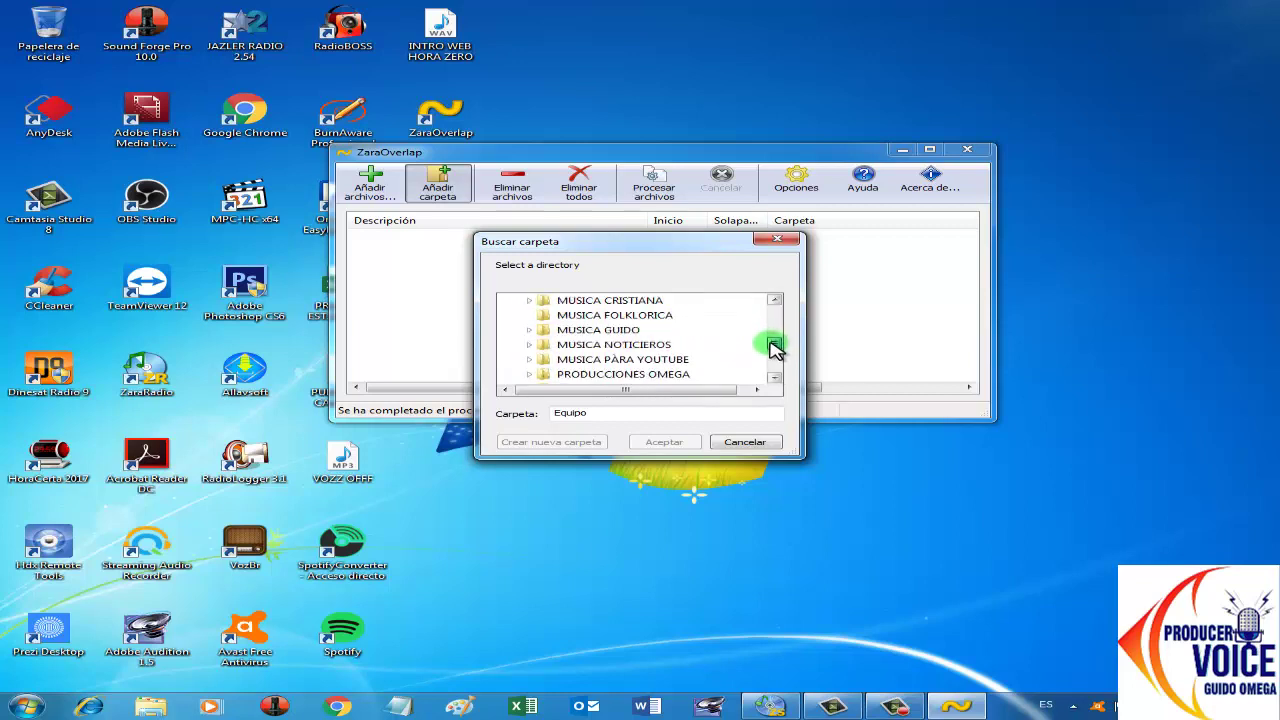
left_click(529, 329)
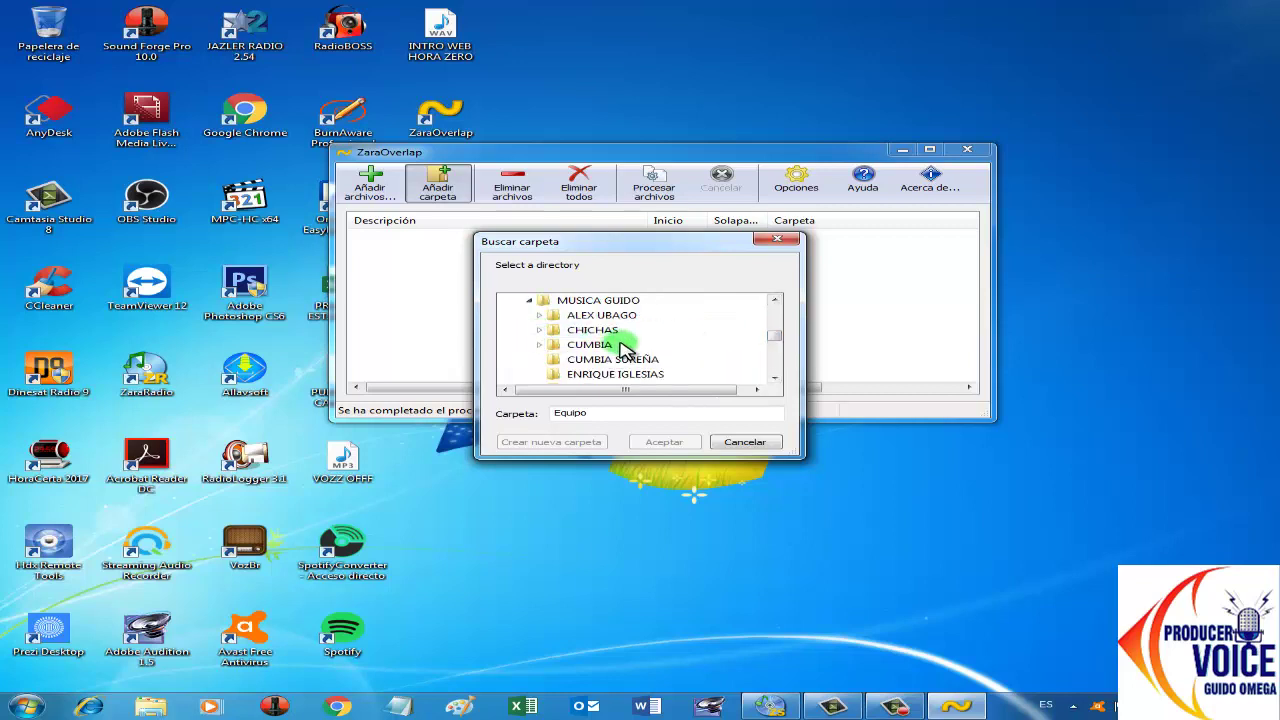
left_click(540, 344)
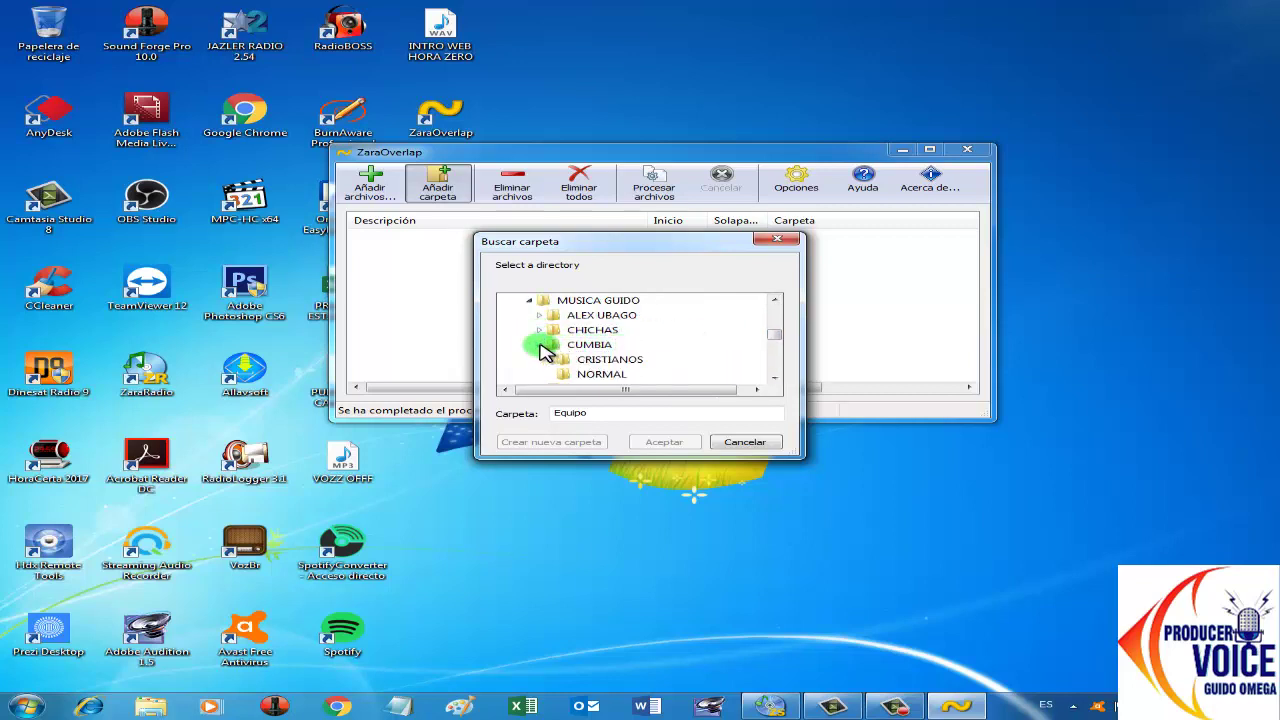
left_click(606, 374)
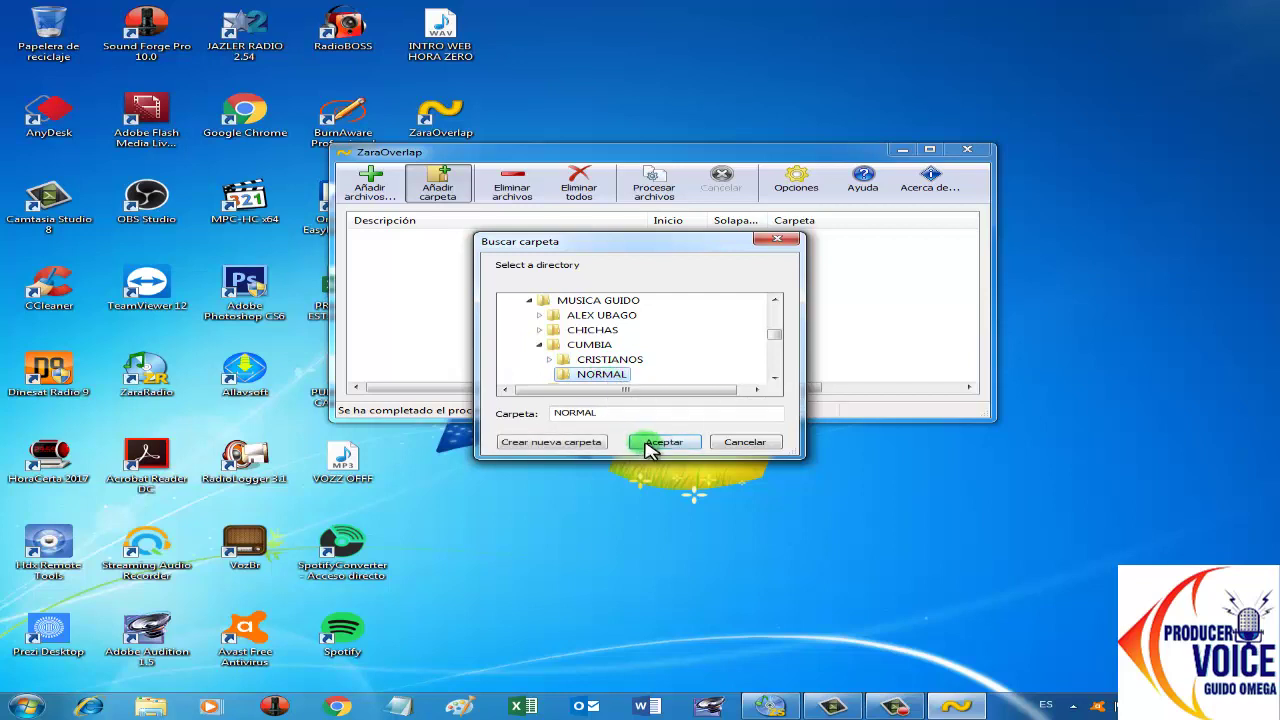
left_click(660, 442)
- Select all the songs added from the NORMAL folder in the file list
left_click(410, 237)
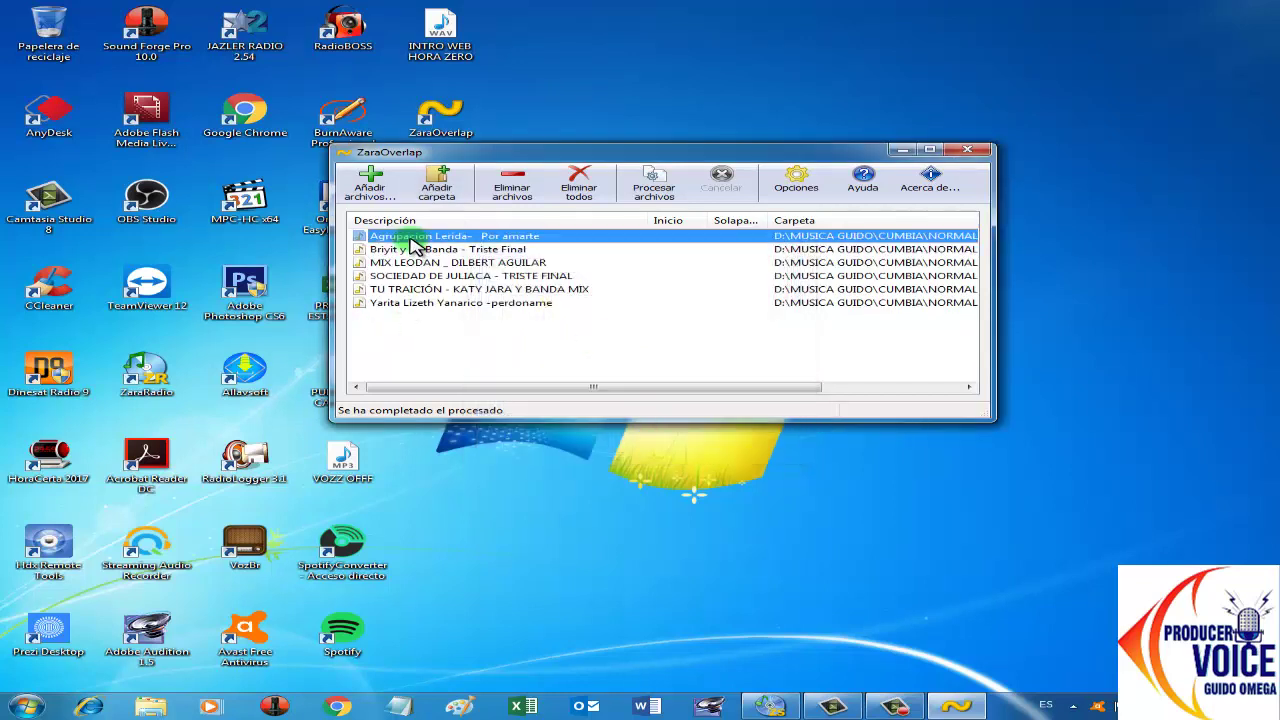
key("shift+Down")
key("shift+Down")
key("shift+Down")
key("shift+Down")
key("shift+Down")
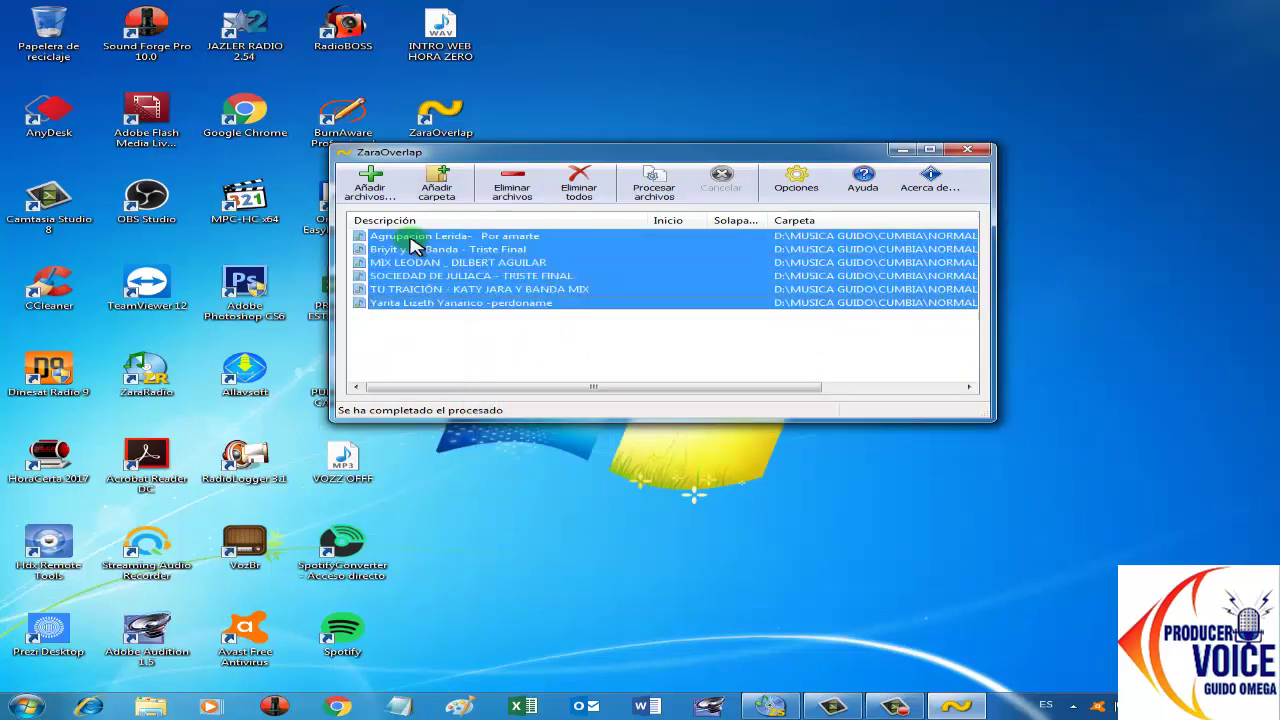
- Set the processing options to a start level and final level of -7,0 db and a maximum overlap time of 0,1 seconds
left_click(775, 190)
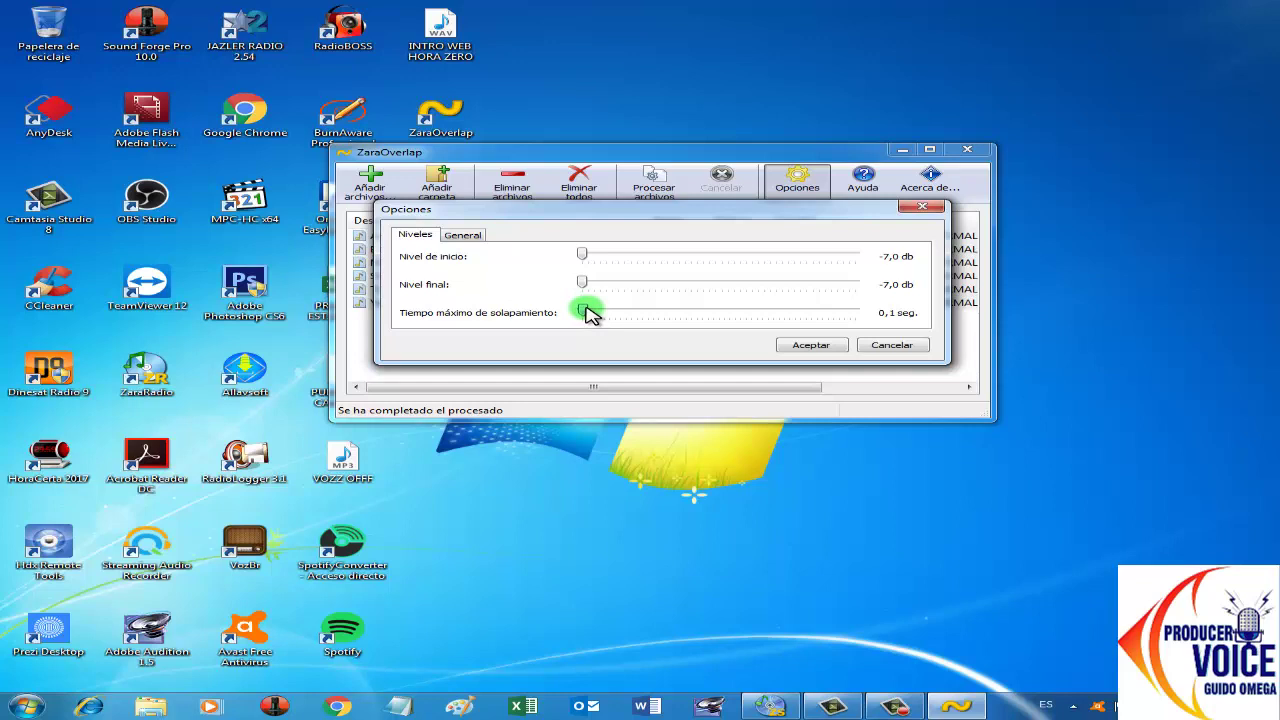
left_click(586, 286)
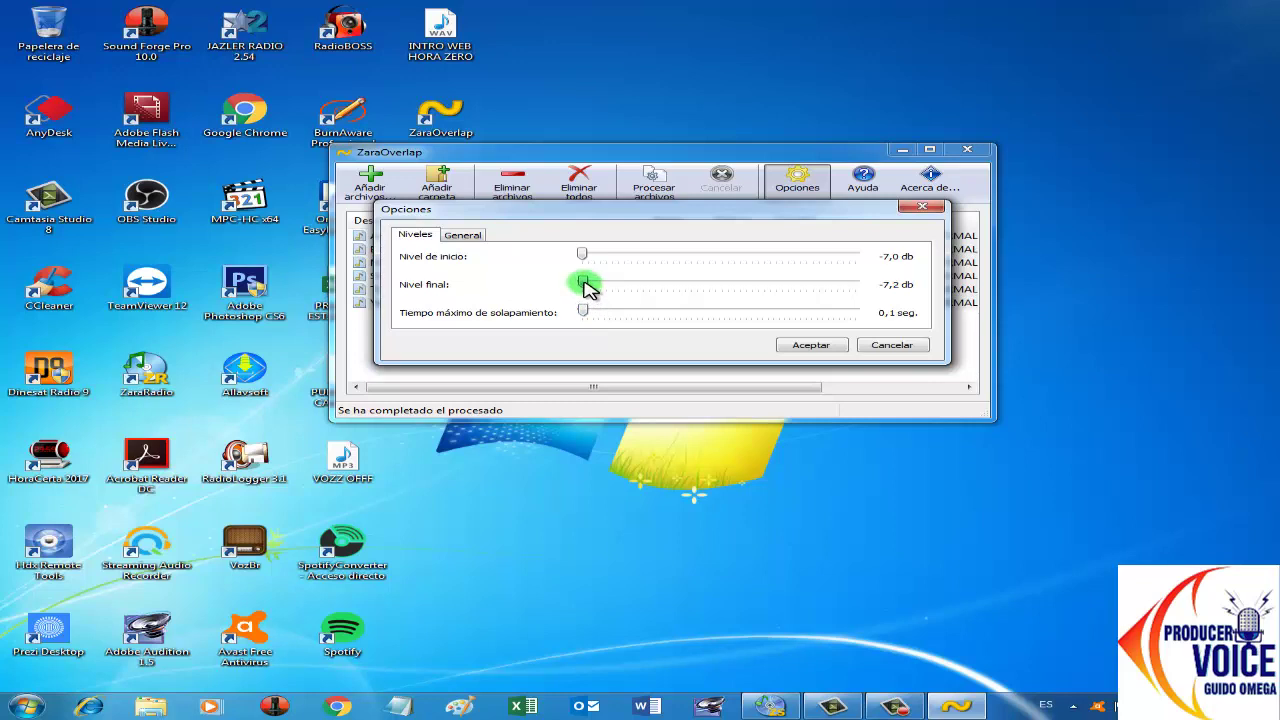
left_click_drag(586, 286, 557, 283)
left_click(588, 252)
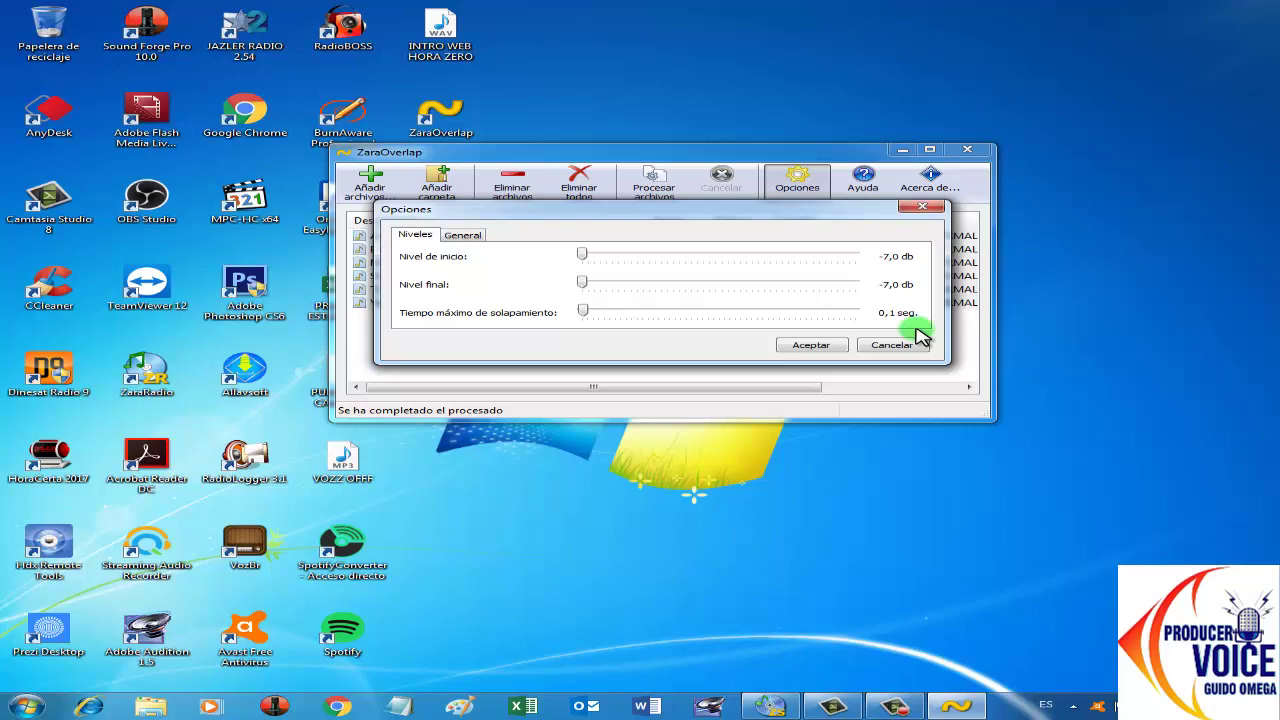
left_click(811, 347)
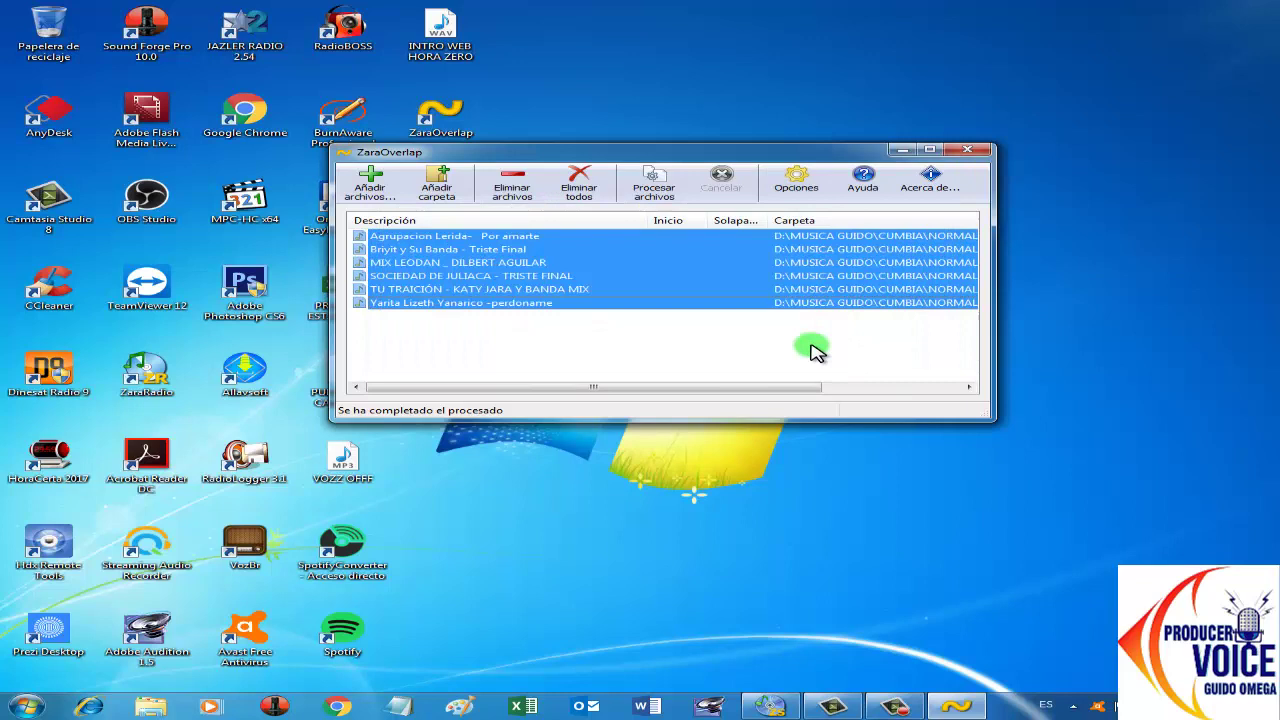
- Process the selected songs to calculate their start and overlap, and close ZaraOverlap
left_click(652, 186)
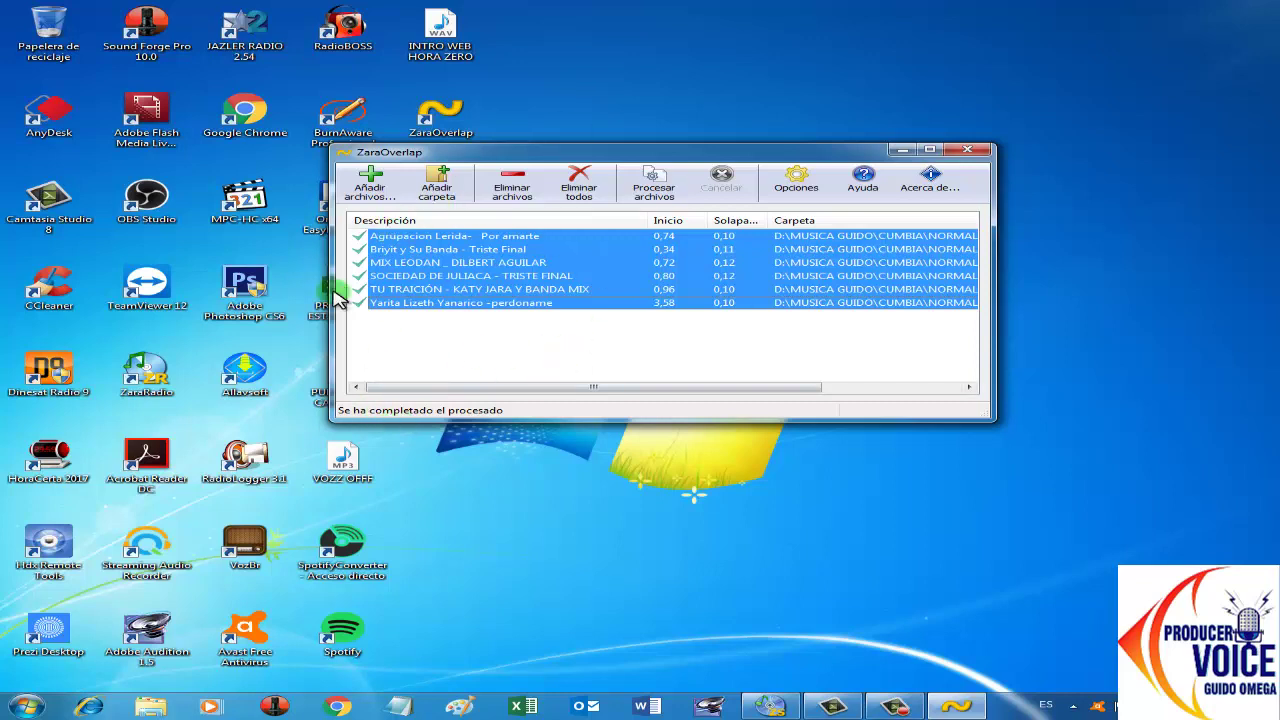
left_click(533, 357)
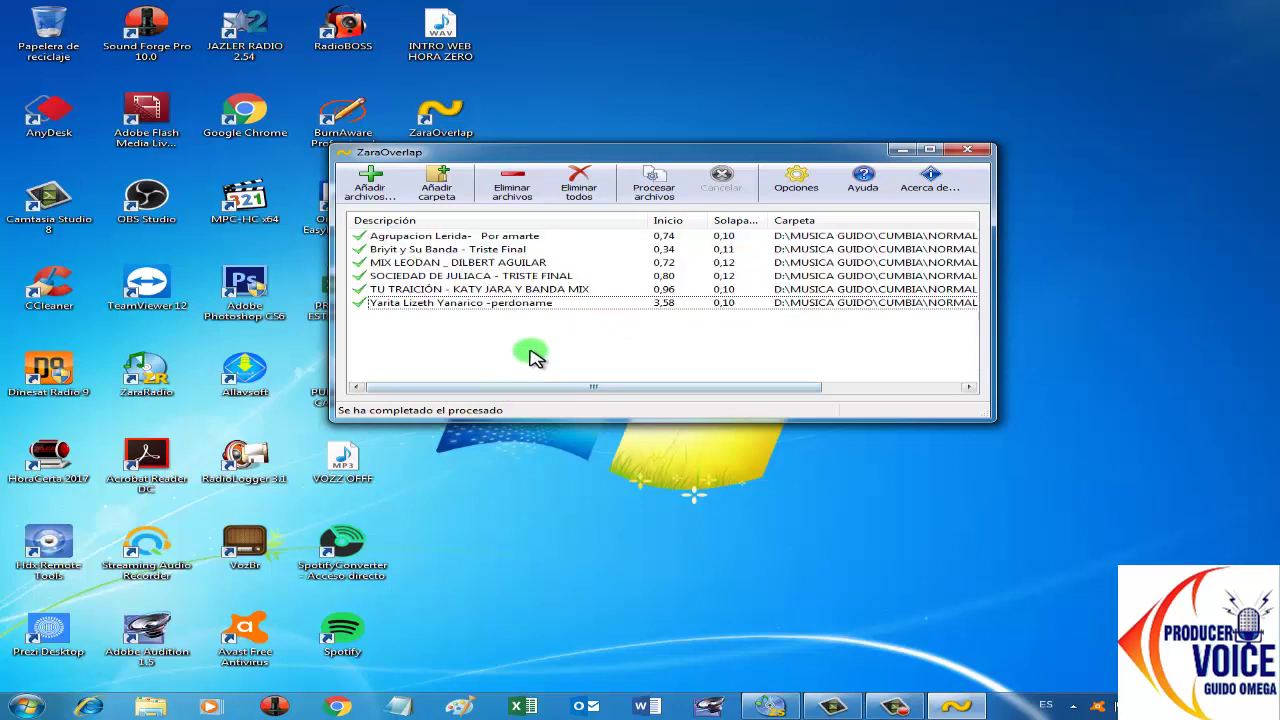
left_click(966, 150)
- Switch to ZaraStudio and load the NORMAL folder from D:, MUSICA GUIDO, CUMBIA into the main player's playlist
left_click(770, 706)
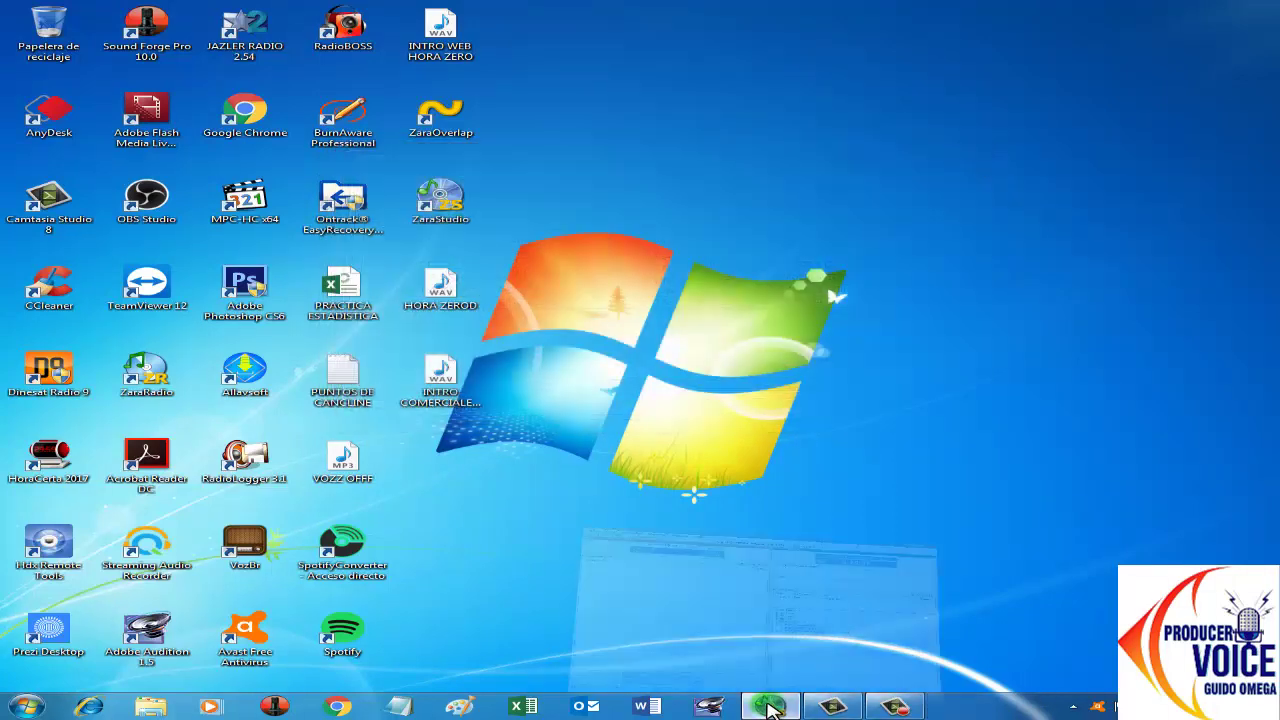
left_click(676, 350)
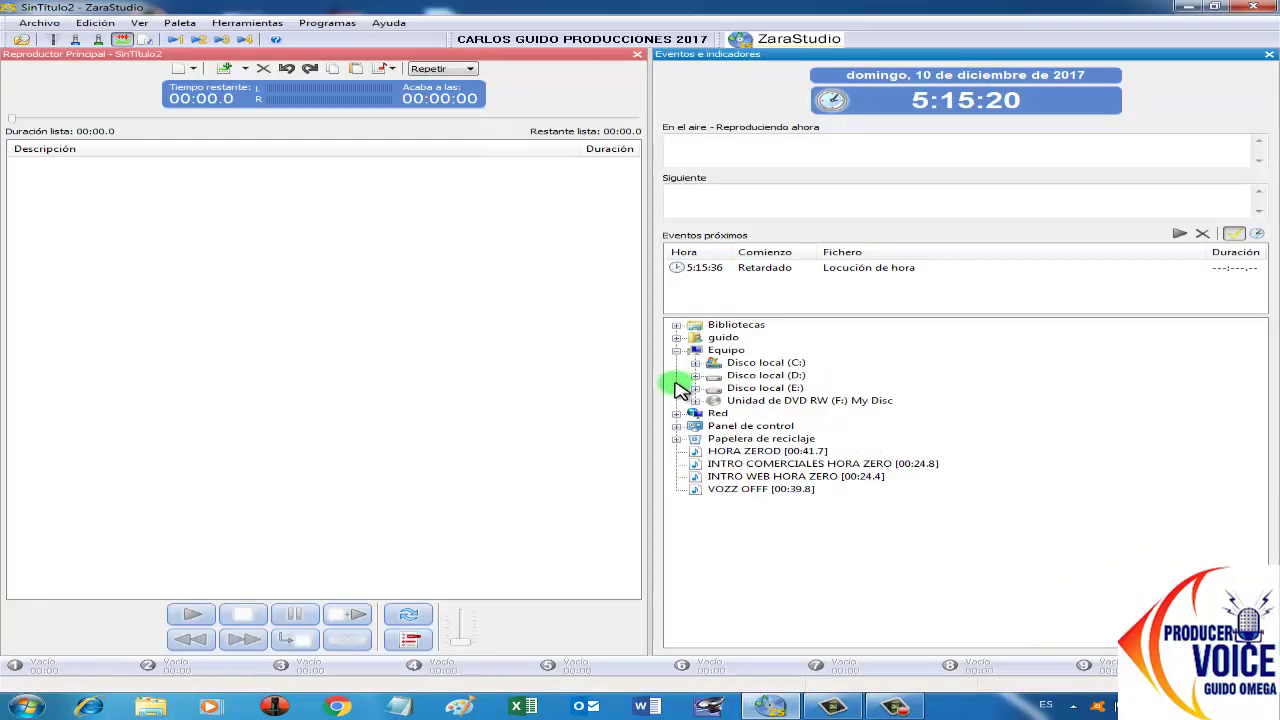
left_click(696, 376)
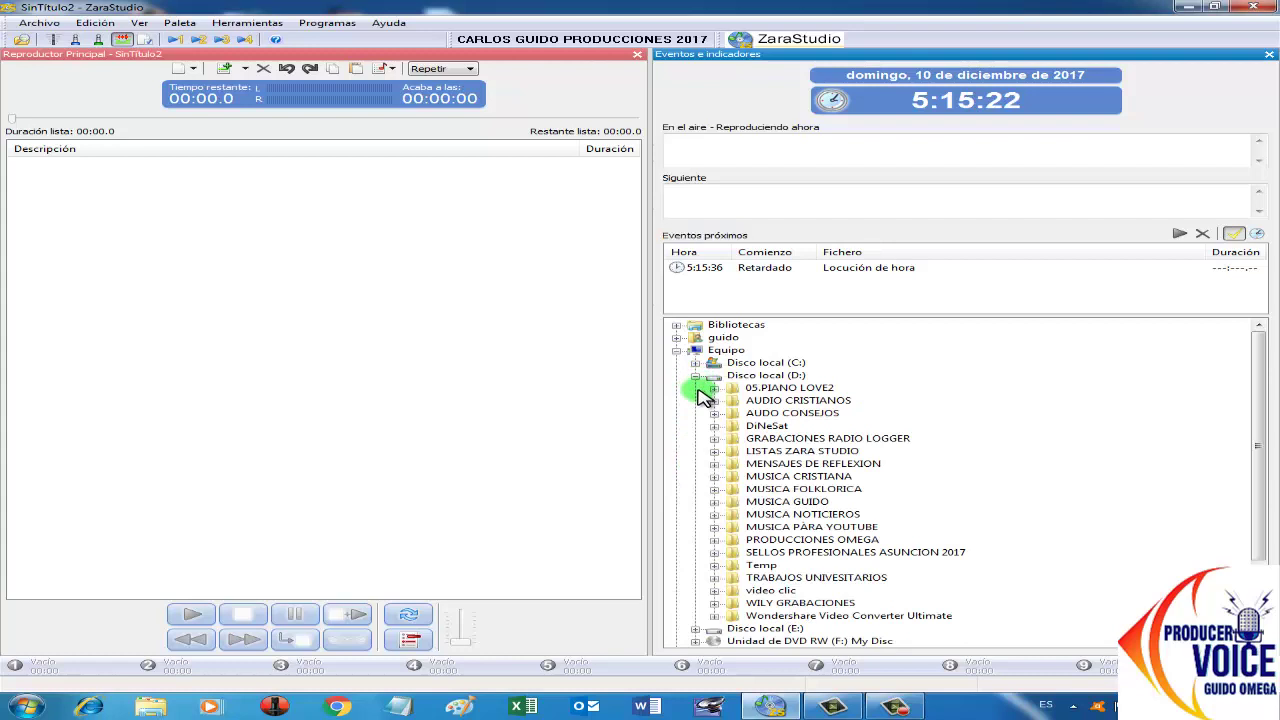
left_click(714, 501)
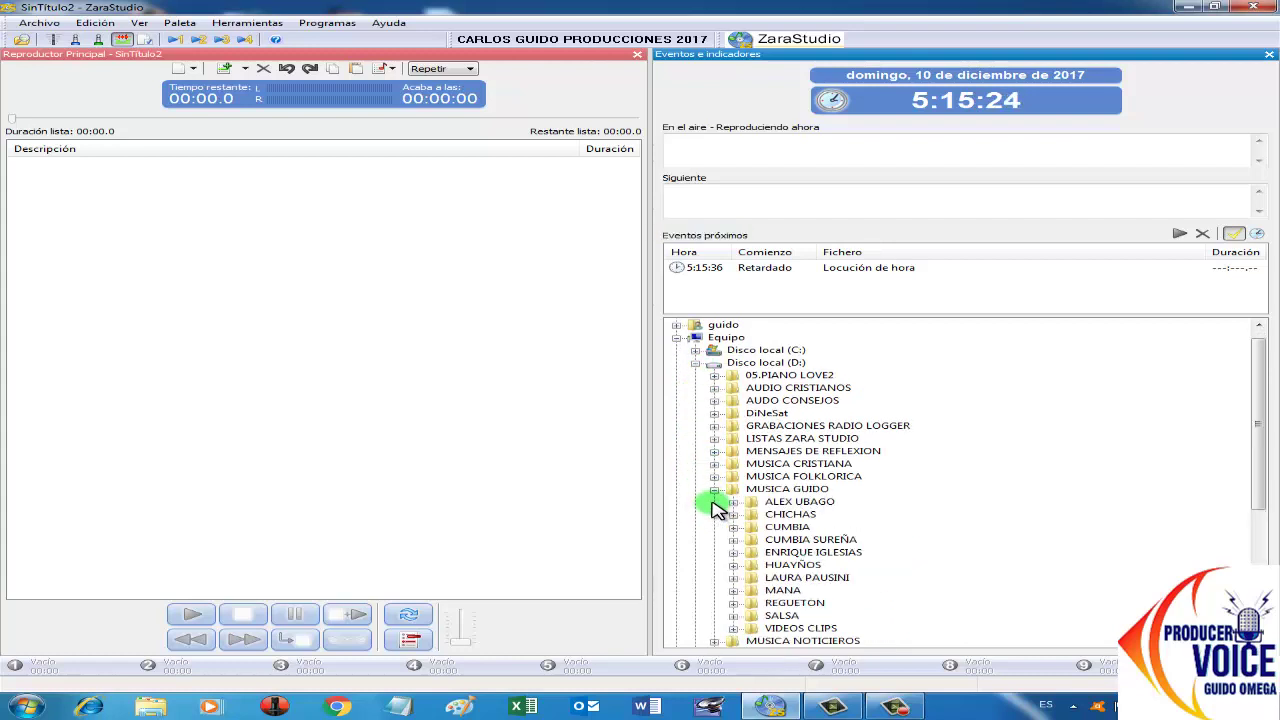
left_click(733, 527)
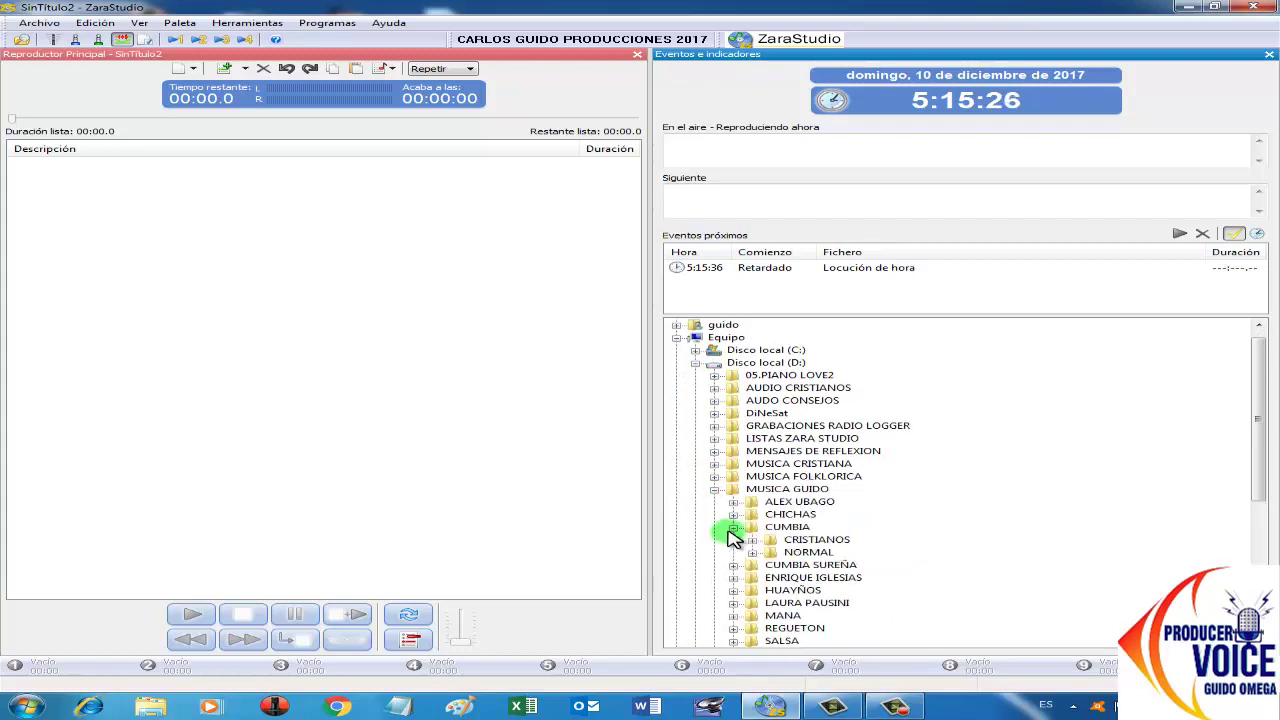
left_click(752, 552)
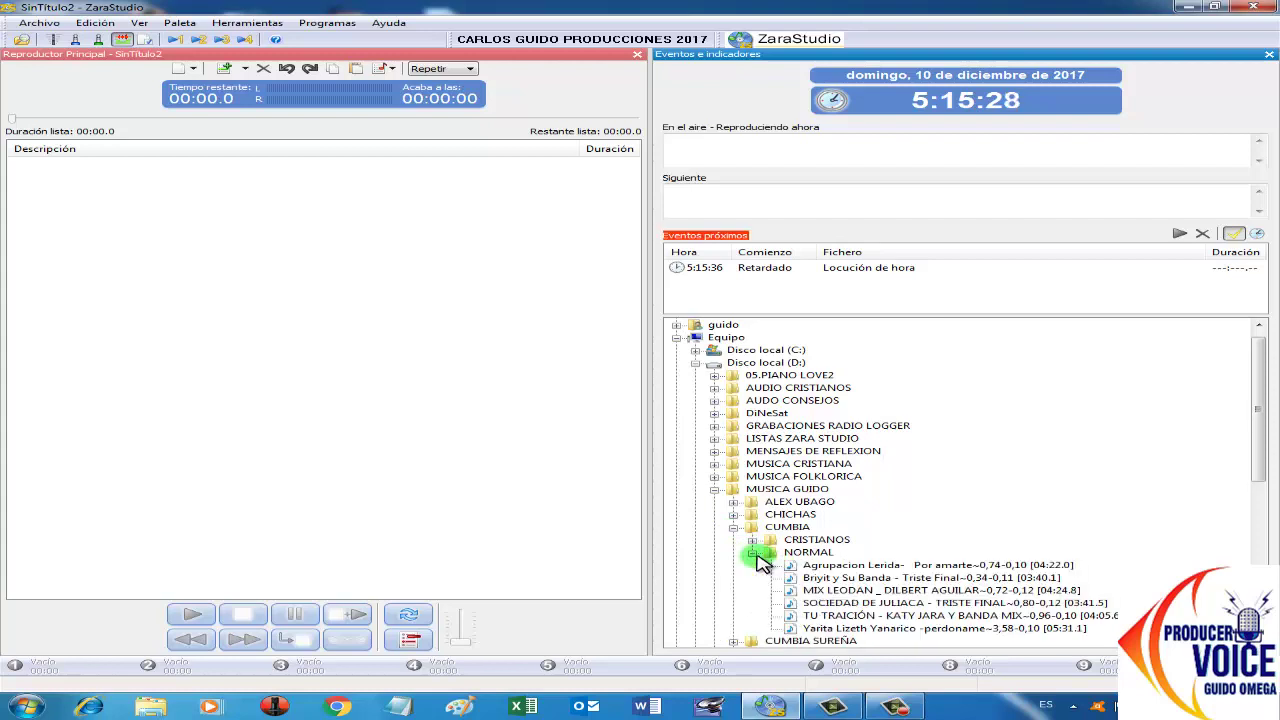
left_click(753, 552)
left_click(753, 552)
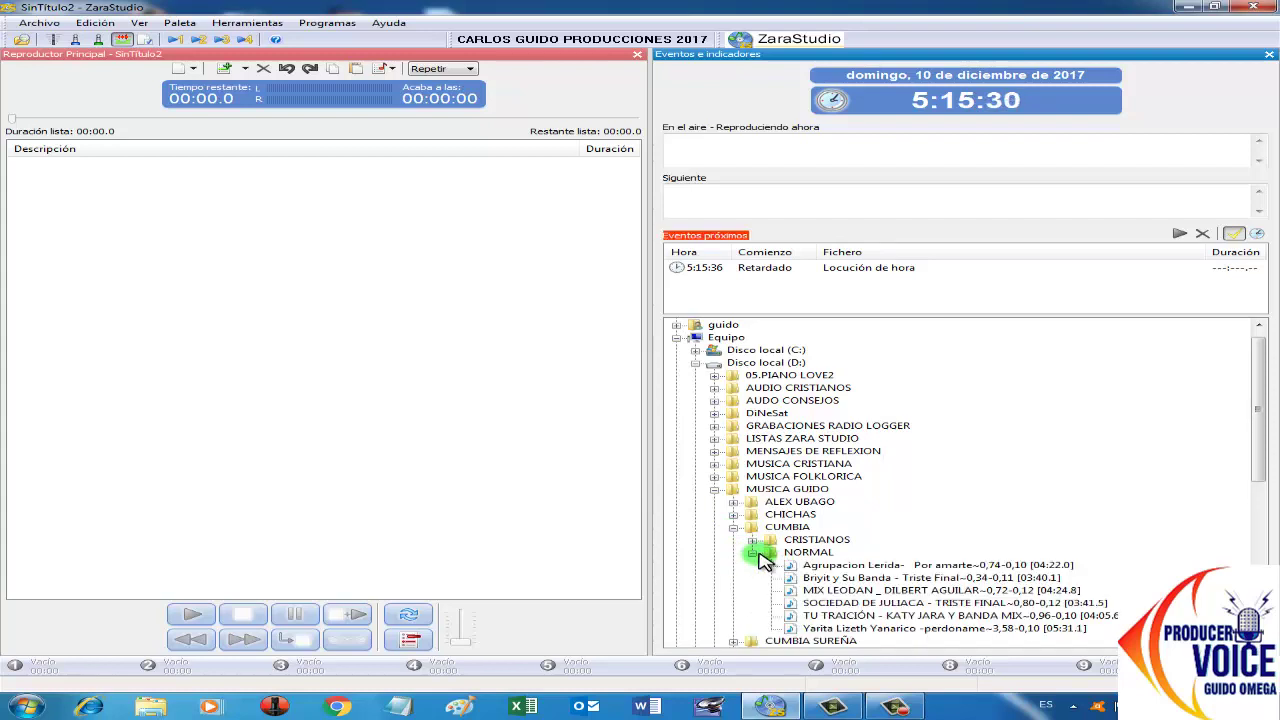
left_click(803, 555)
left_click_drag(803, 556, 298, 394)
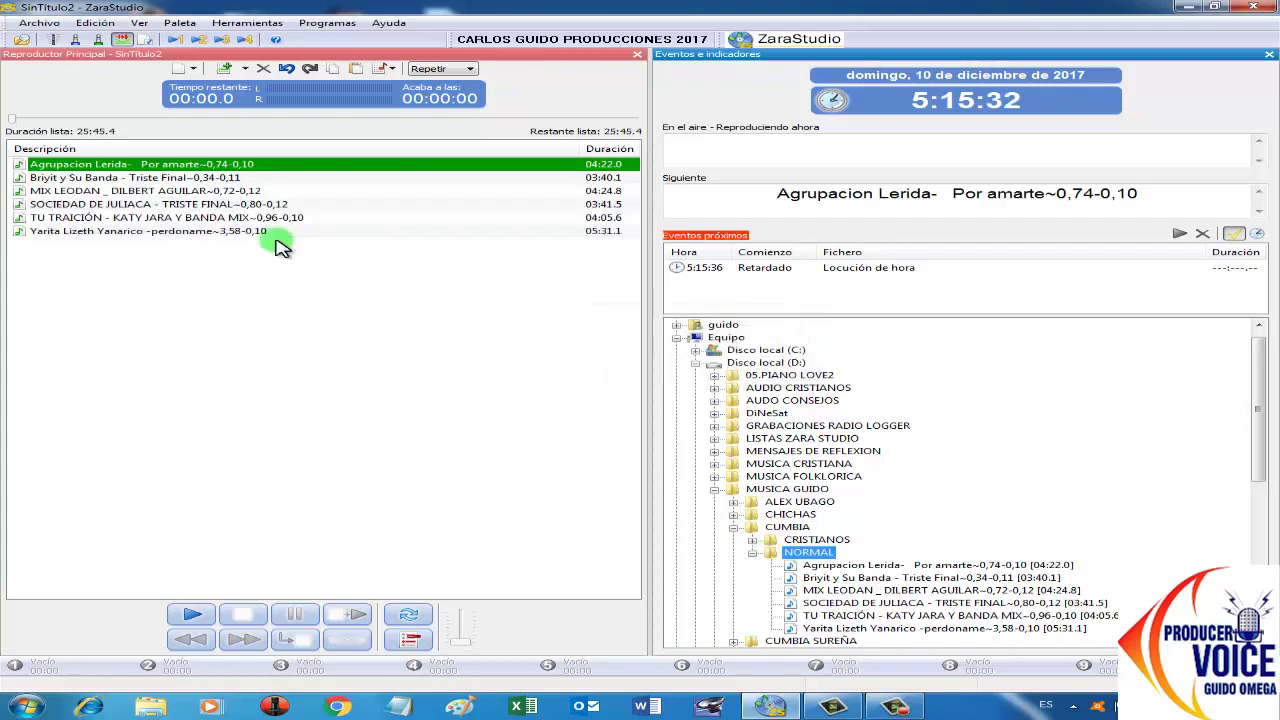
- Examine the start and overlap values appended to each song name in the playlist
left_click(237, 165)
left_click(210, 178)
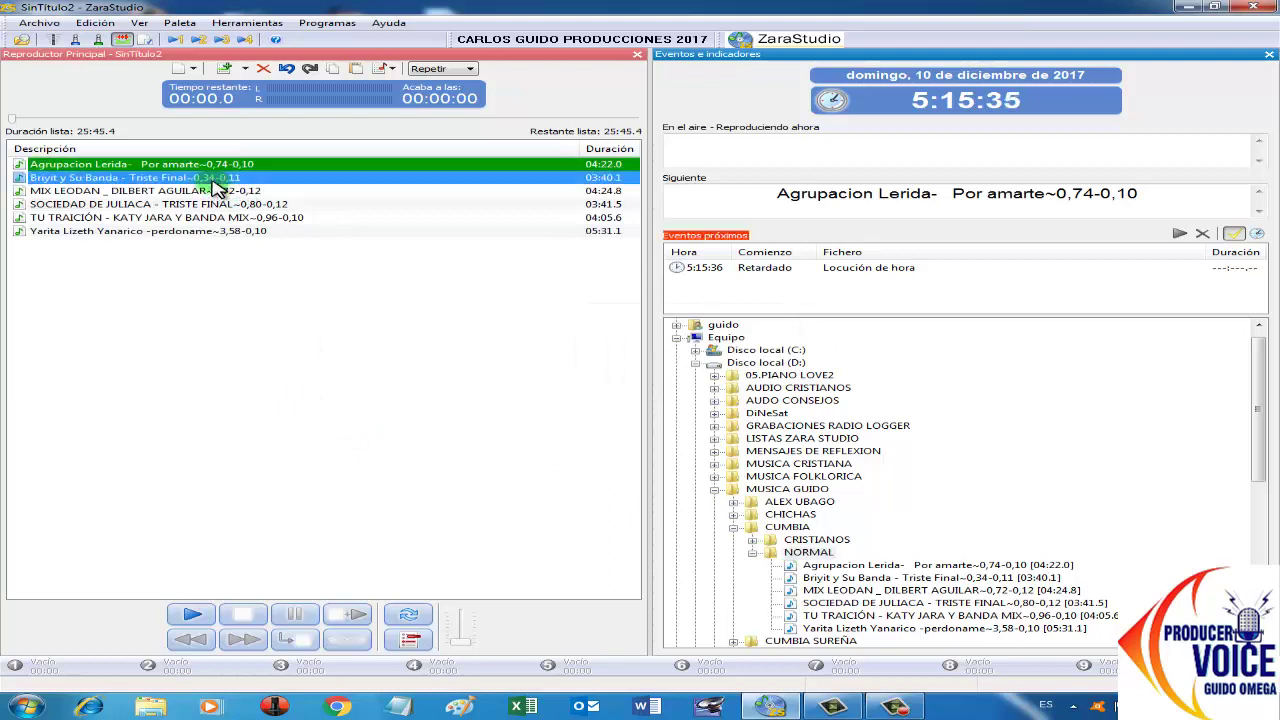
left_click(257, 192)
left_click(270, 205)
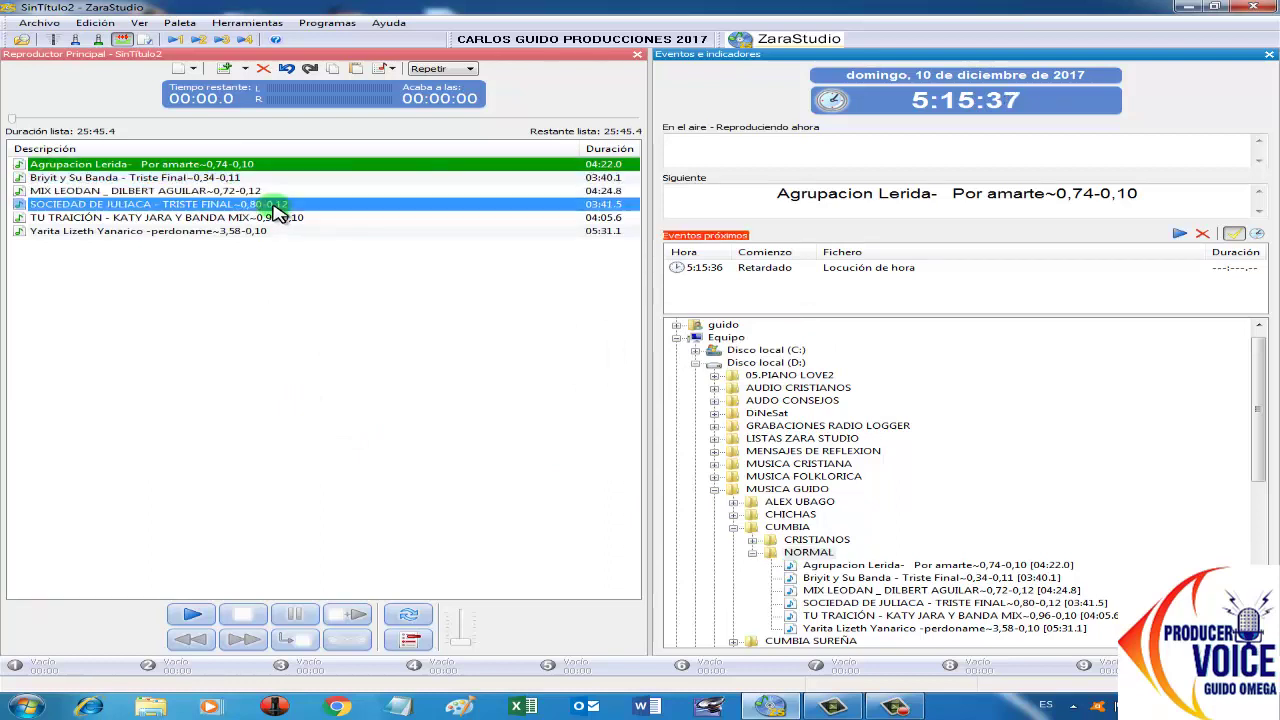
left_click(265, 218)
left_click(245, 231)
left_click(232, 218)
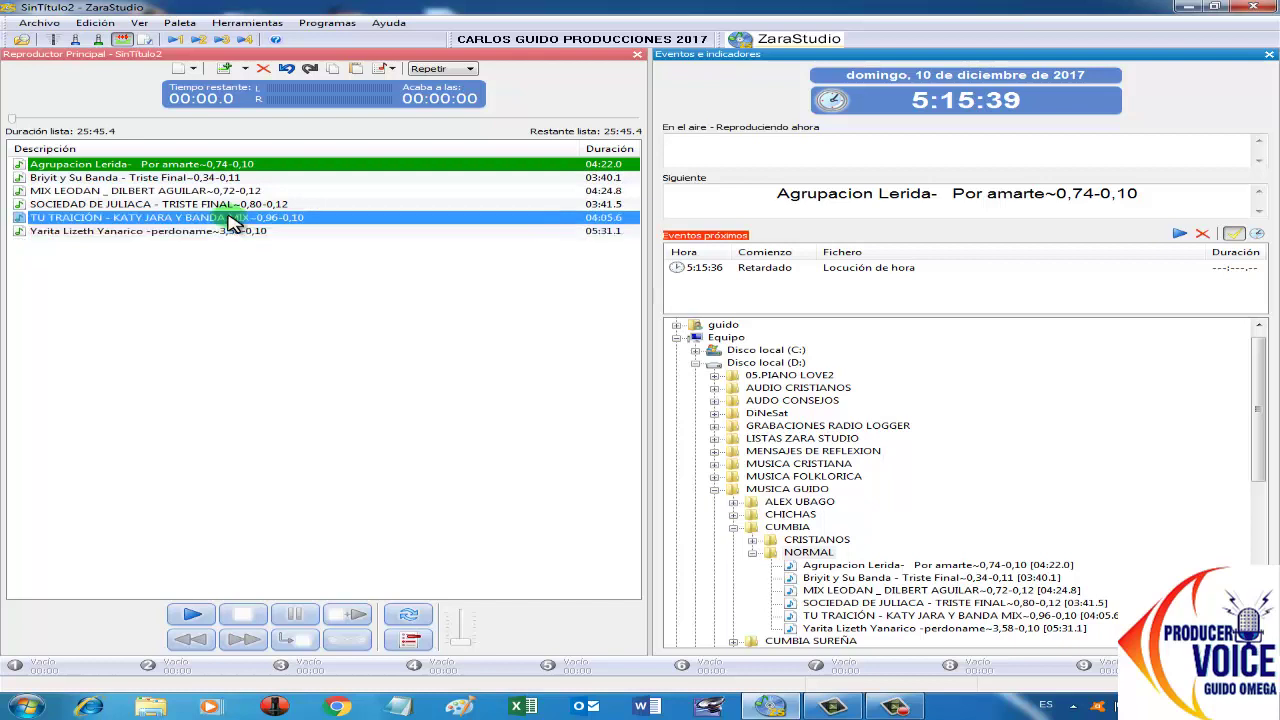
left_click(230, 205)
left_click(225, 191)
left_click(218, 178)
left_click(215, 165)
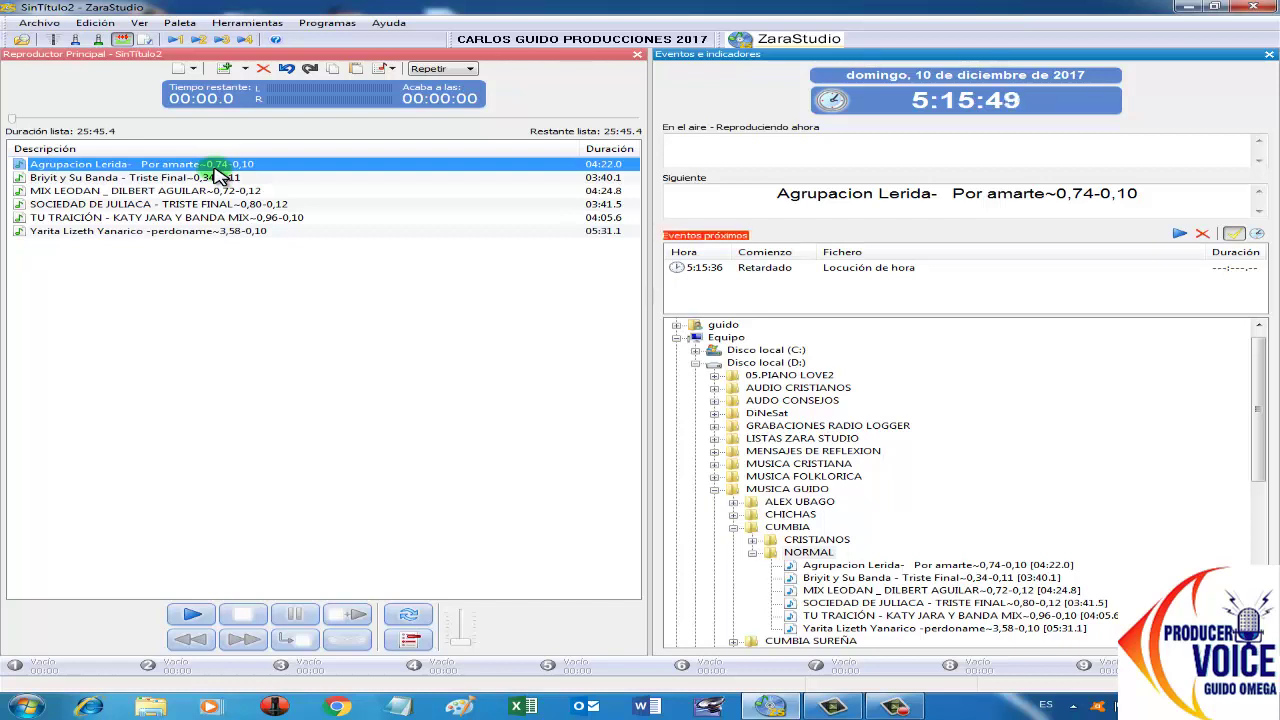
- Open ZaraOverlap again and place its window over the ZaraStudio main window
left_click(1188, 6)
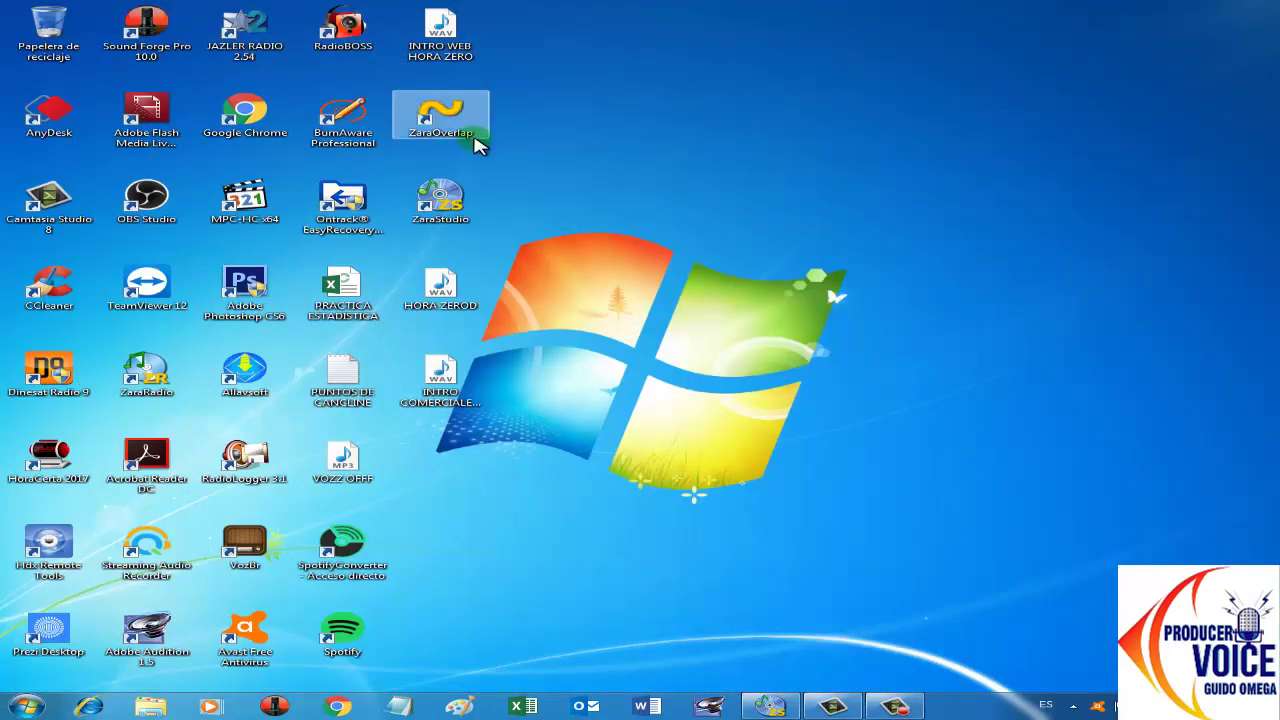
double_click(470, 138)
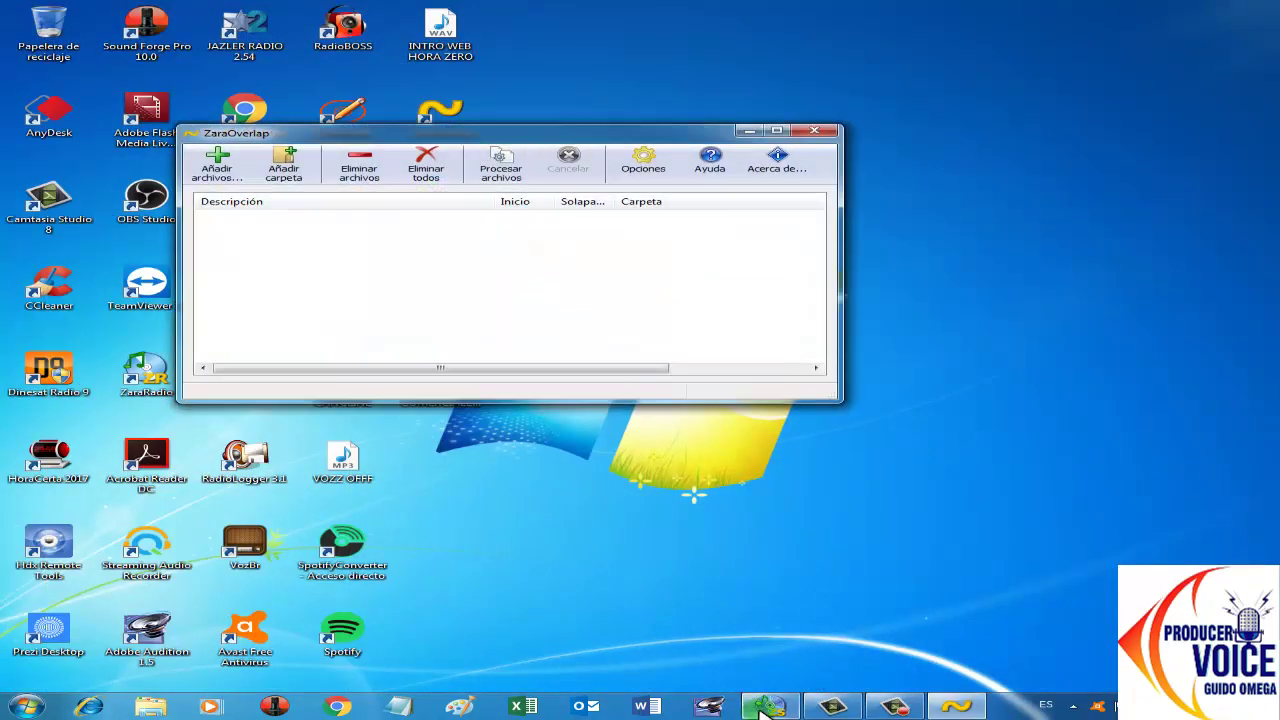
left_click(768, 707)
left_click(956, 707)
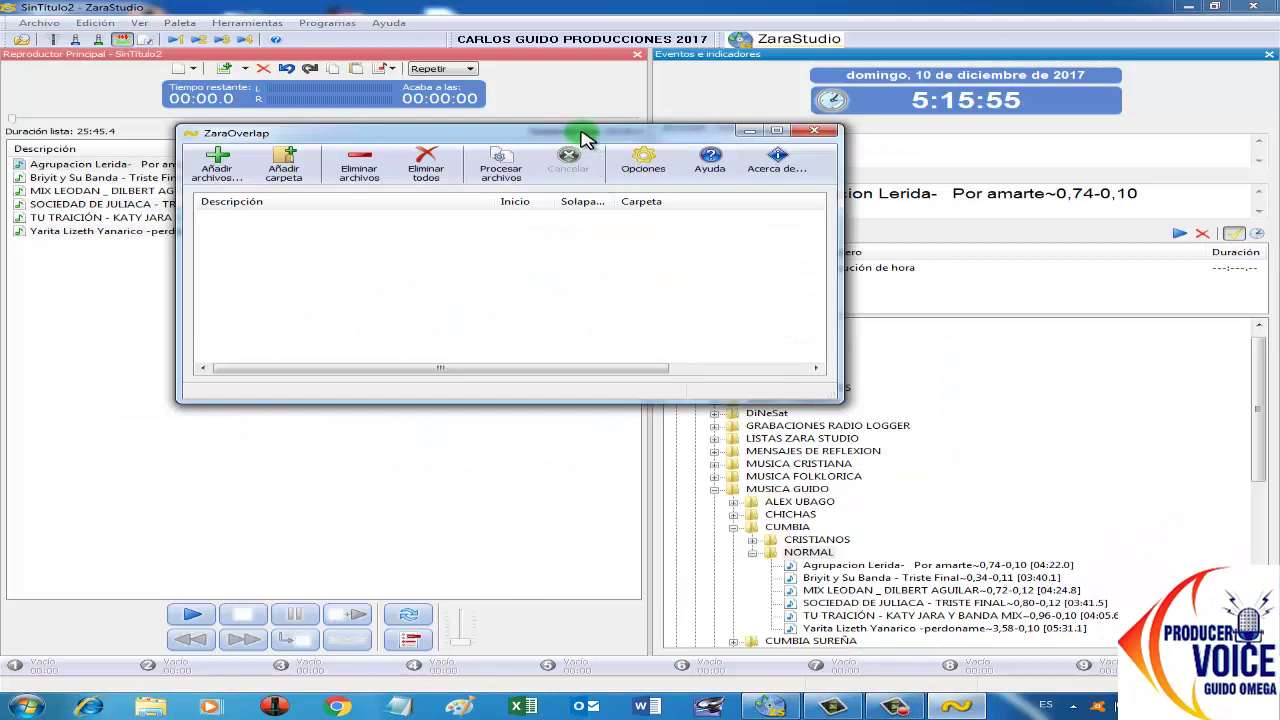
left_click_drag(585, 138, 625, 222)
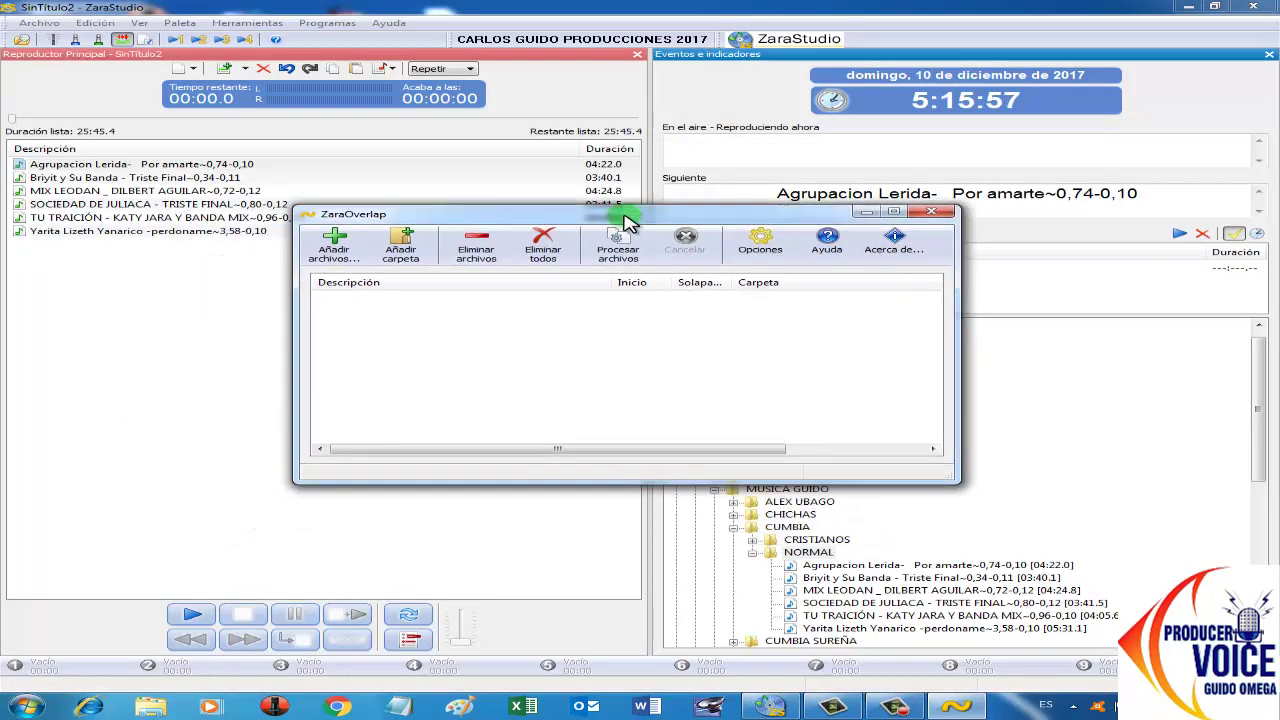